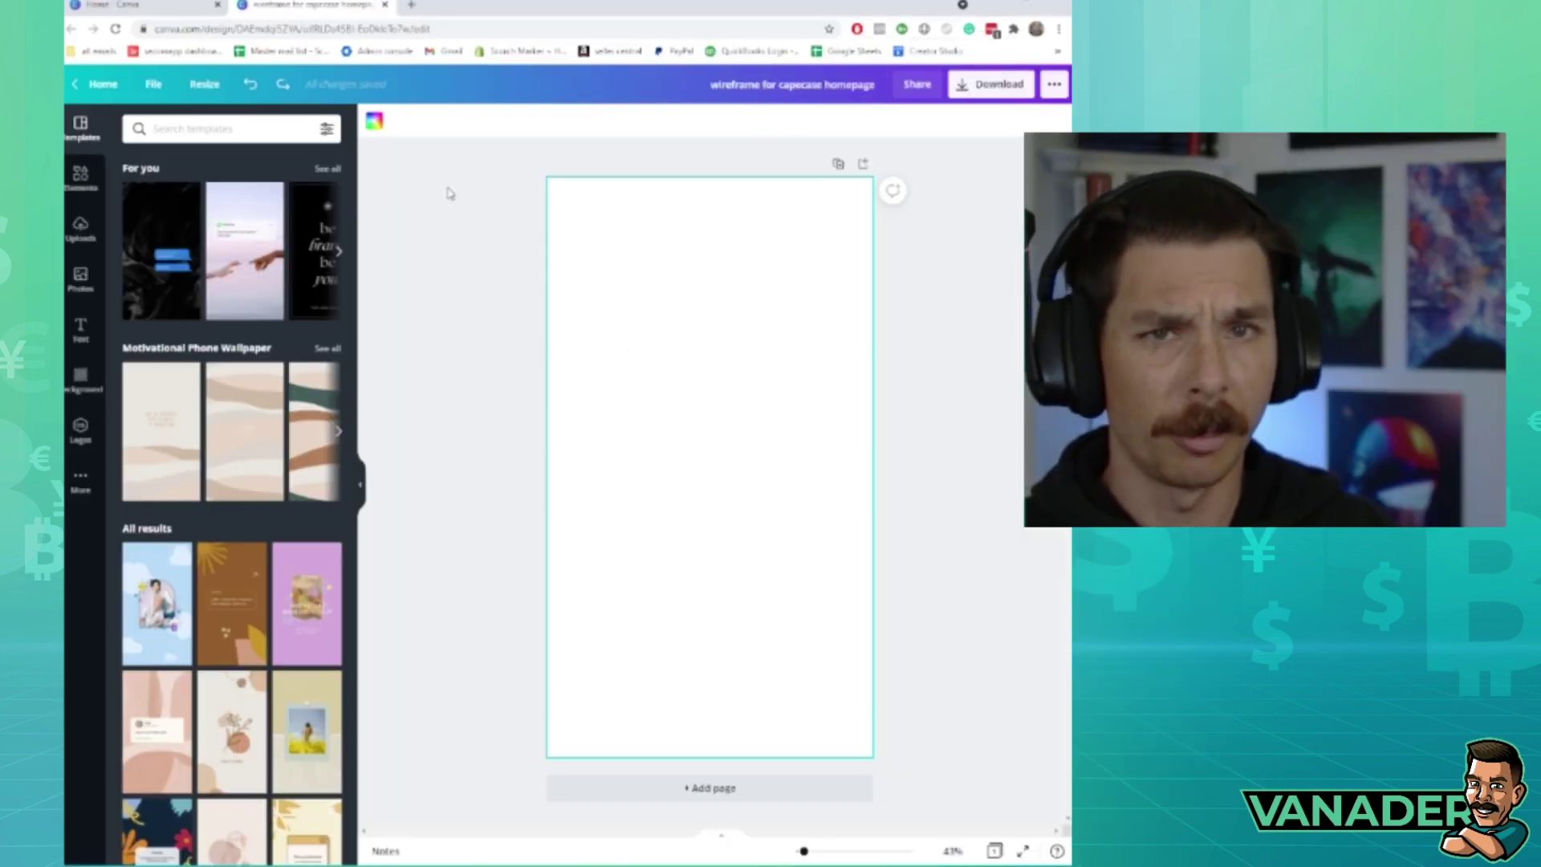
- Add a small body-text caption and move it into the grey hero box
left_click(79, 278)
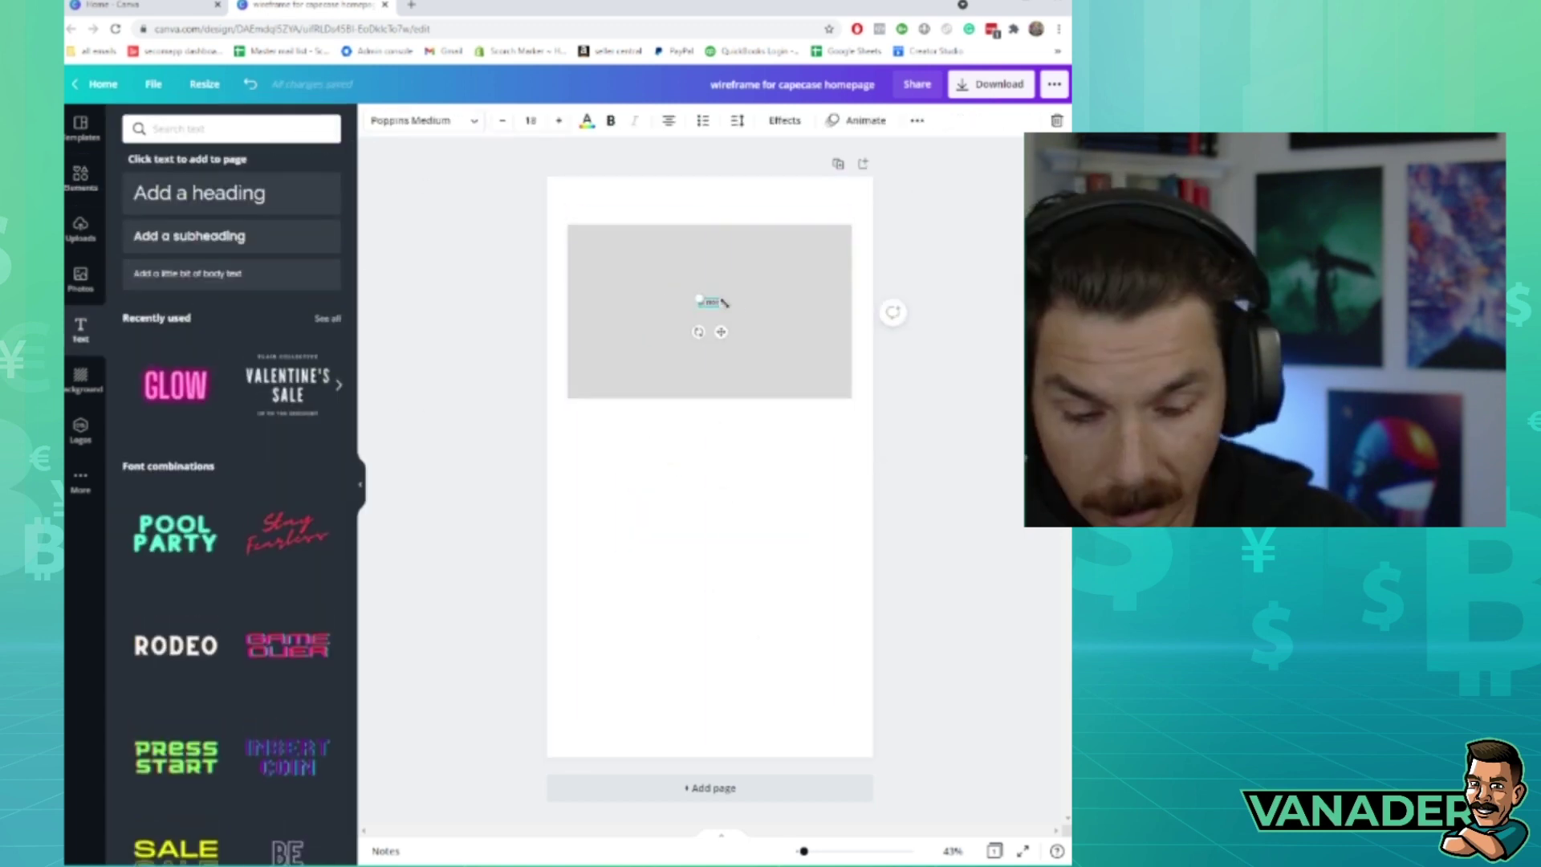
left_click(723, 602)
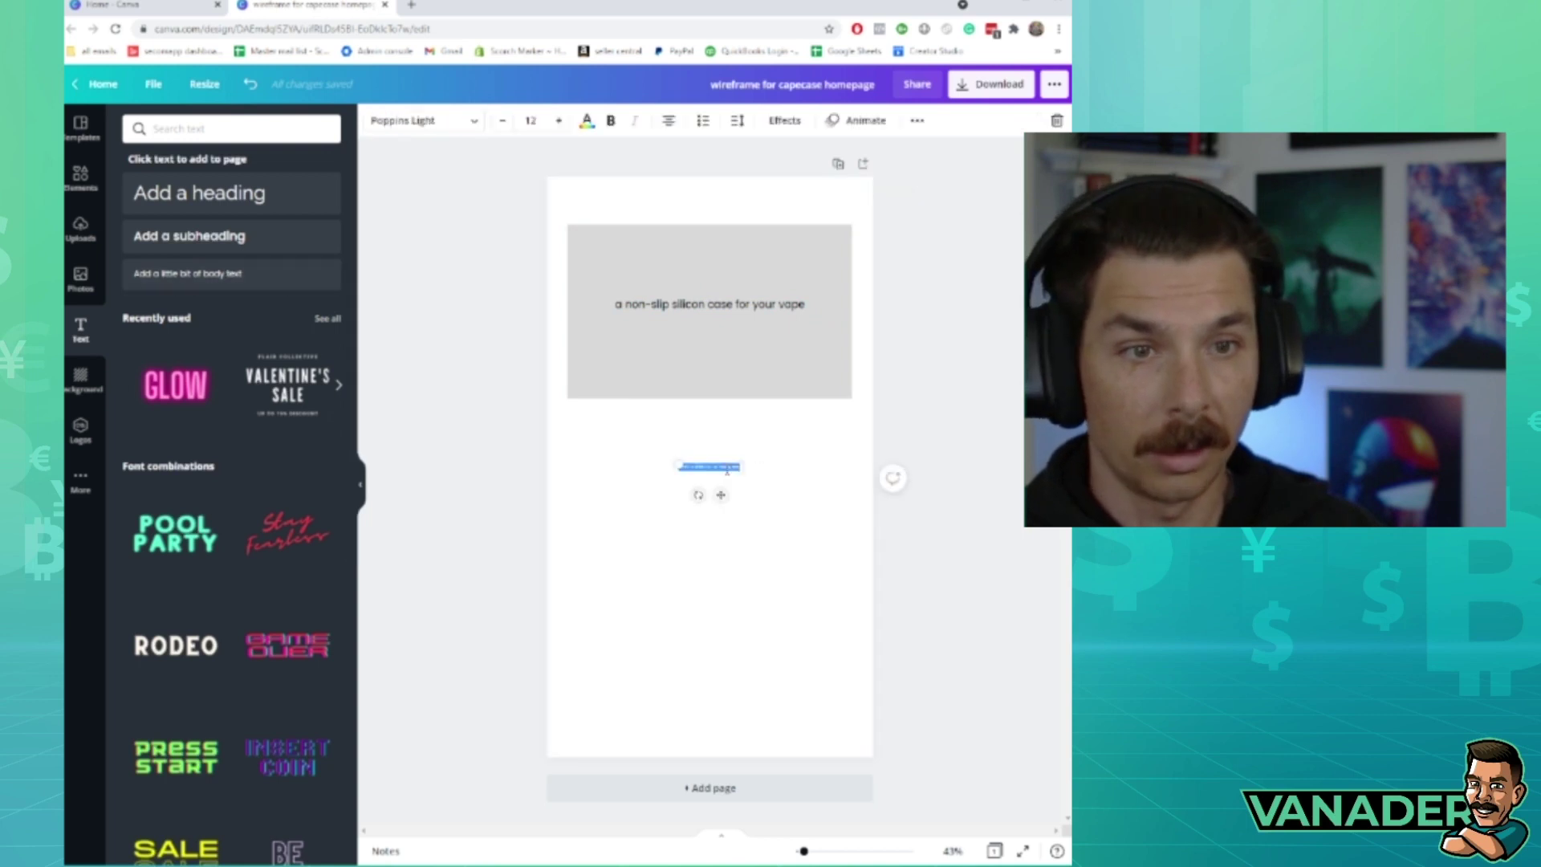
left_click(188, 274)
left_click_drag(723, 471, 692, 350)
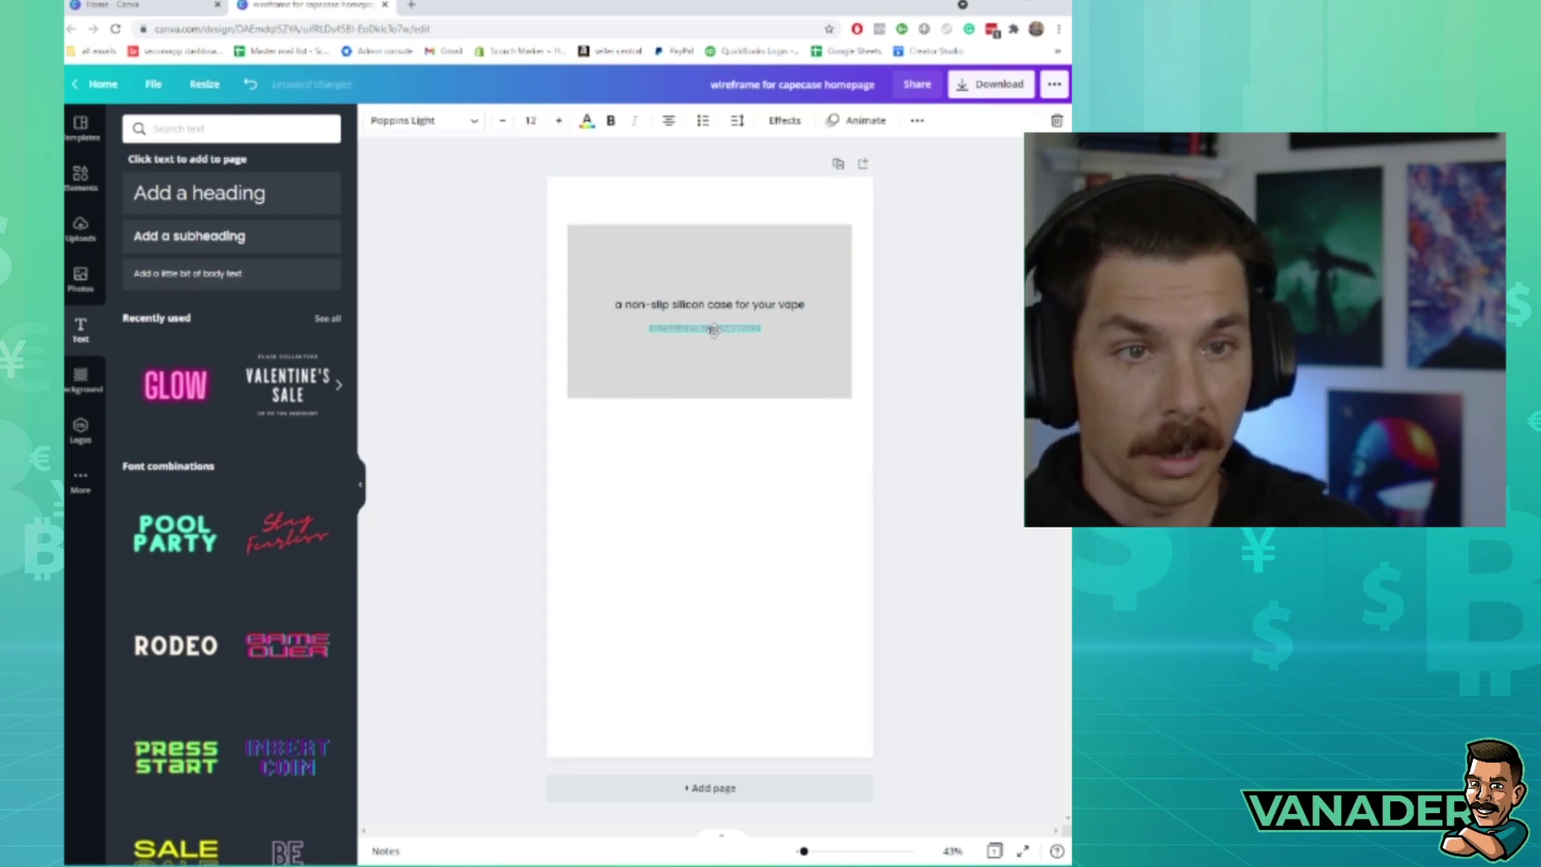
- Widen the caption under the heading, enlarge its text, and reselect the hero rectangle
left_click(714, 469)
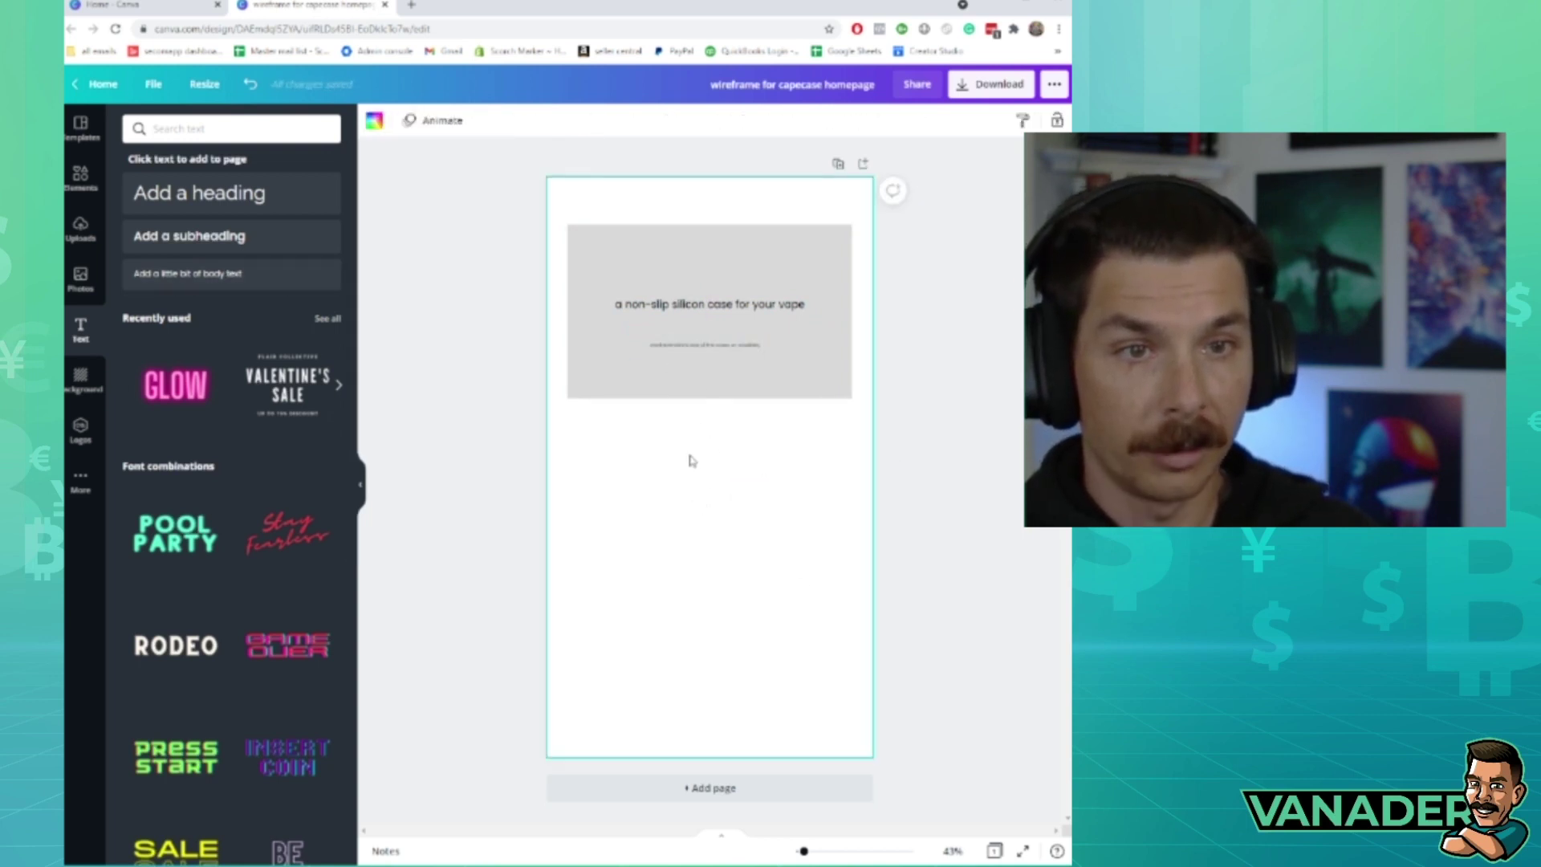
left_click(702, 349)
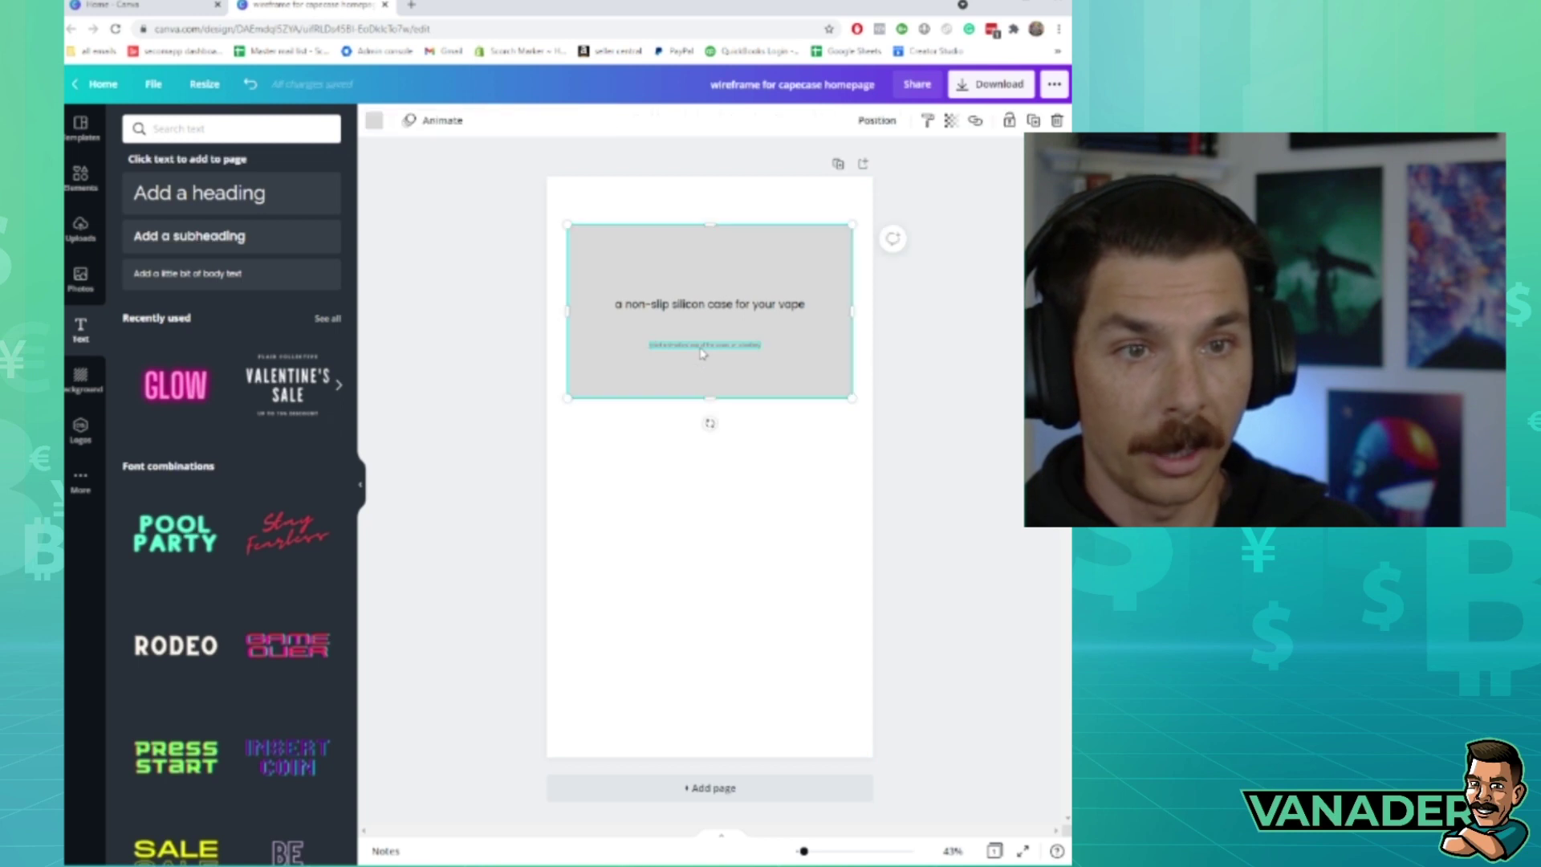
left_click_drag(699, 348, 755, 335)
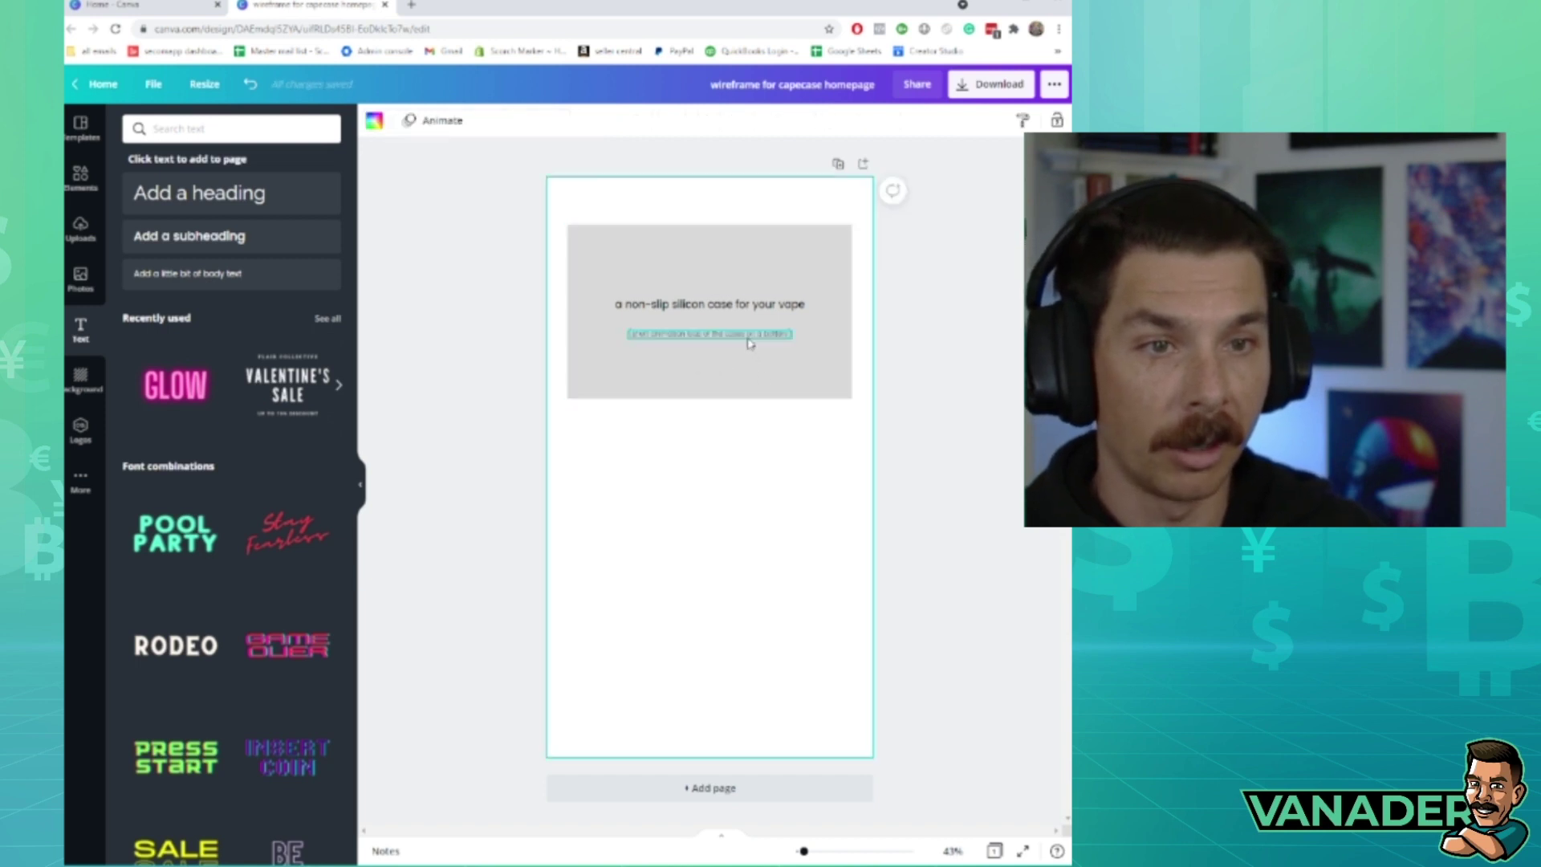
left_click(723, 373)
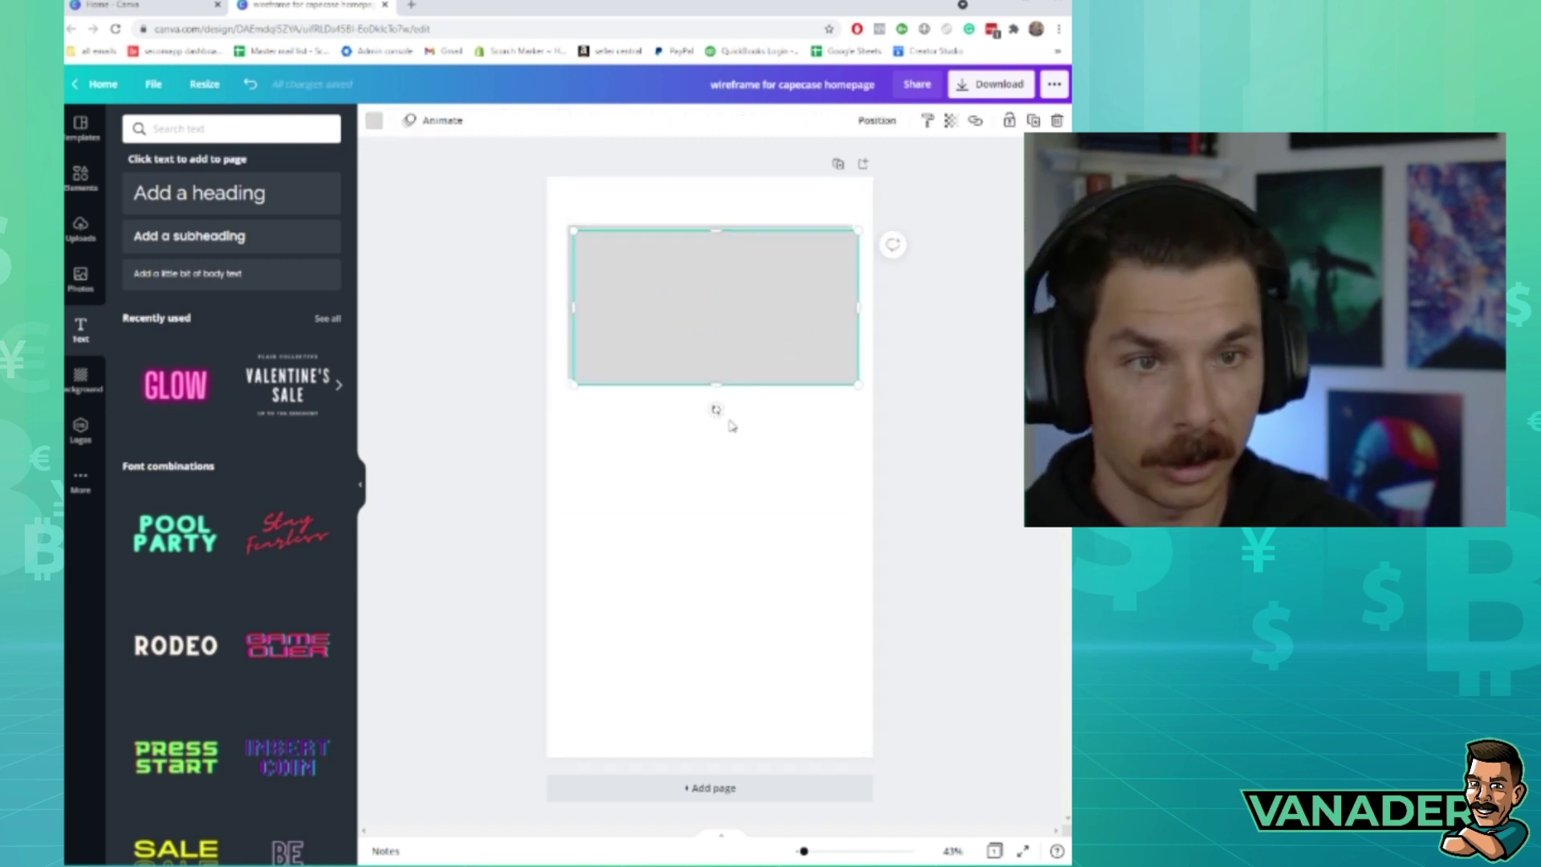
type("tvapecase store")
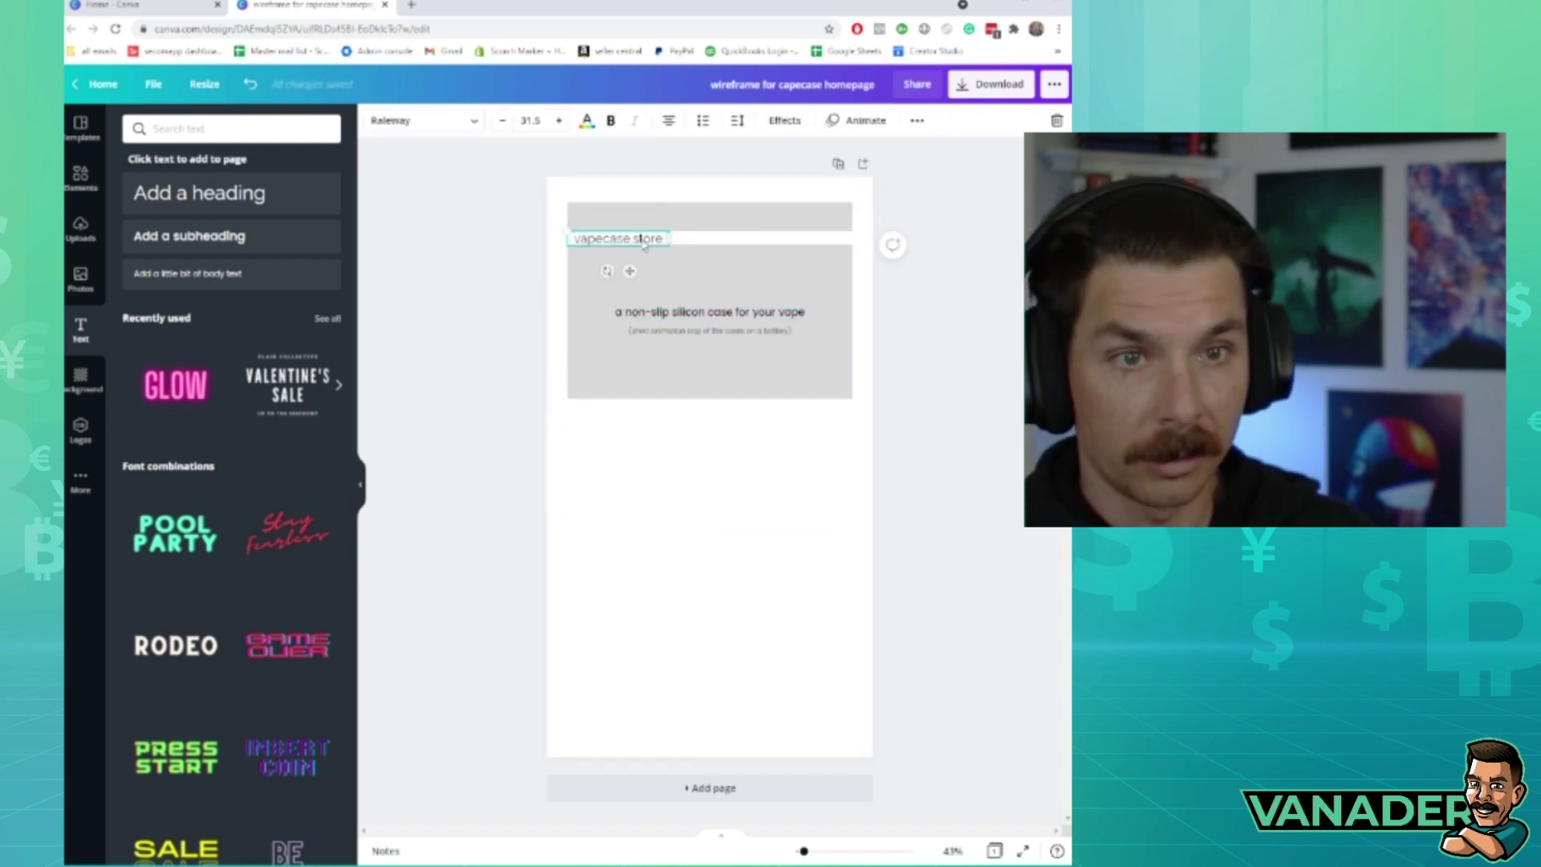
- Add a shopping bag graphic and settle it in the header's right corner
left_click_drag(753, 503, 834, 217)
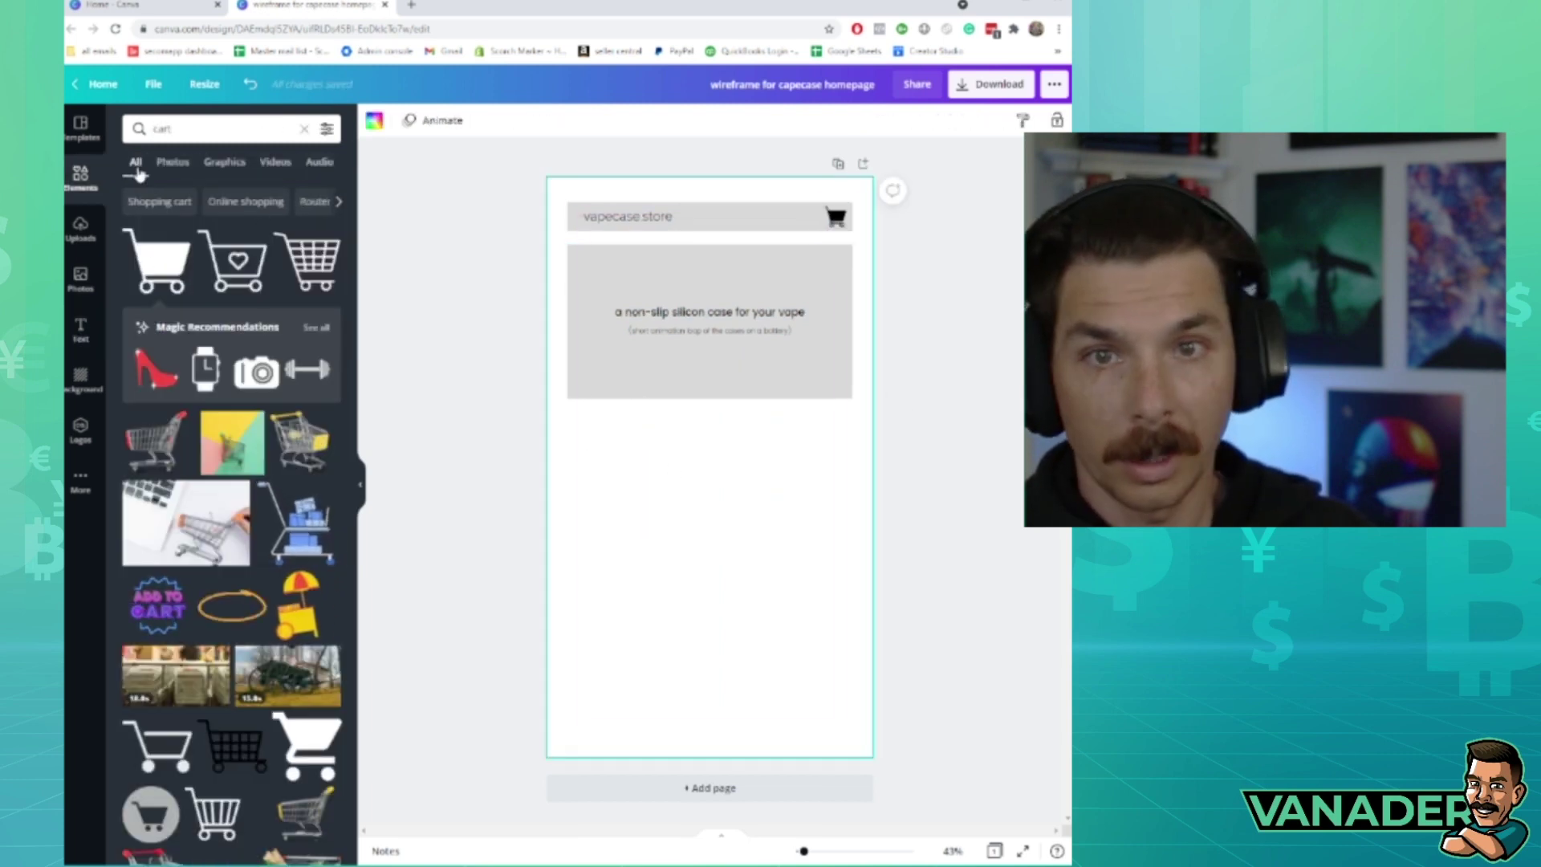
left_click(695, 241)
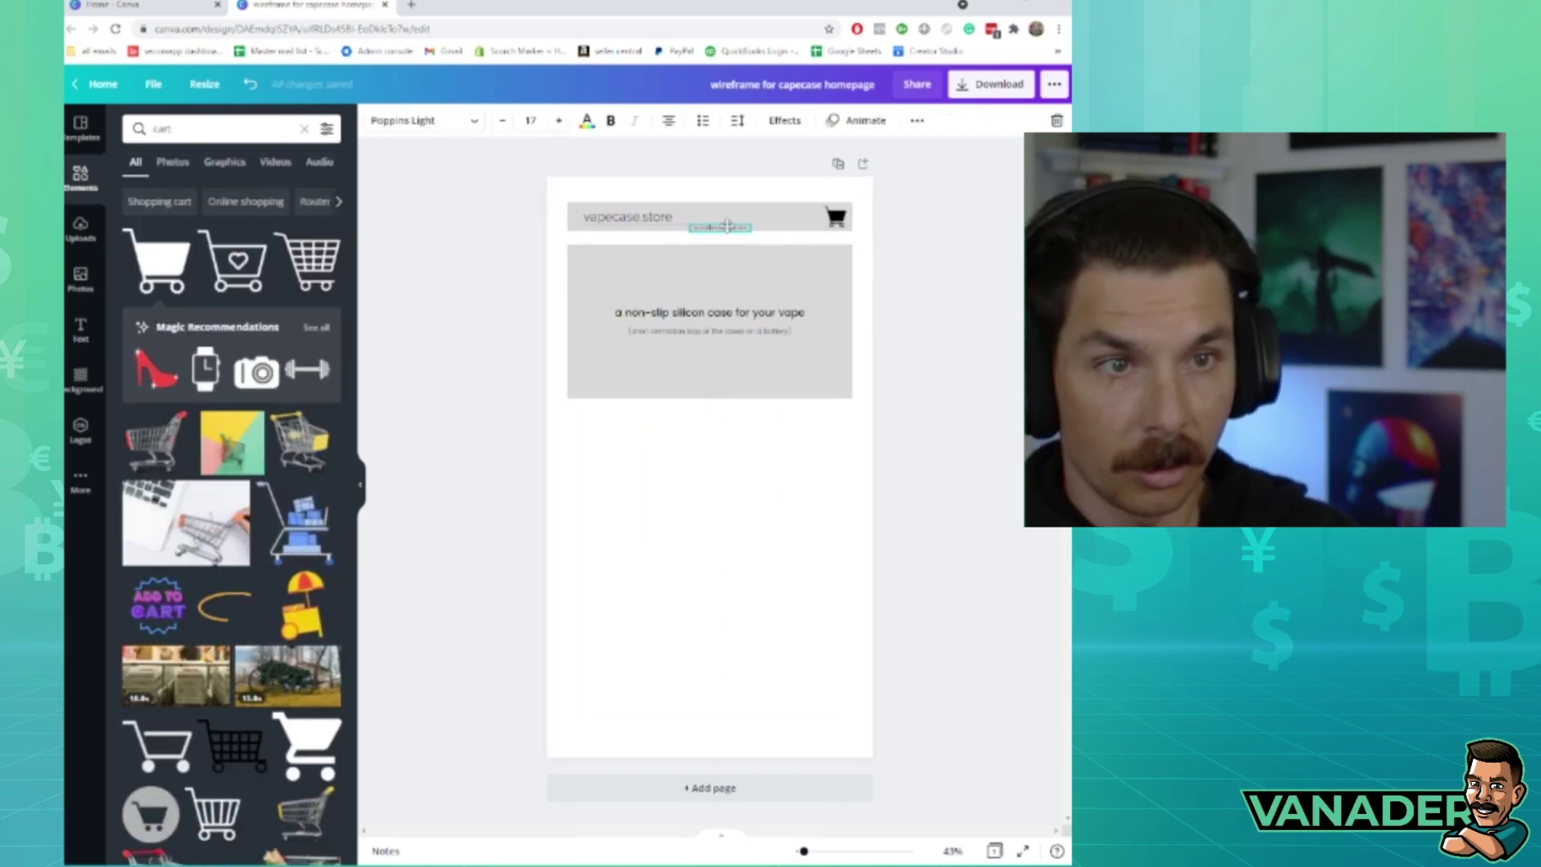
left_click(231, 587)
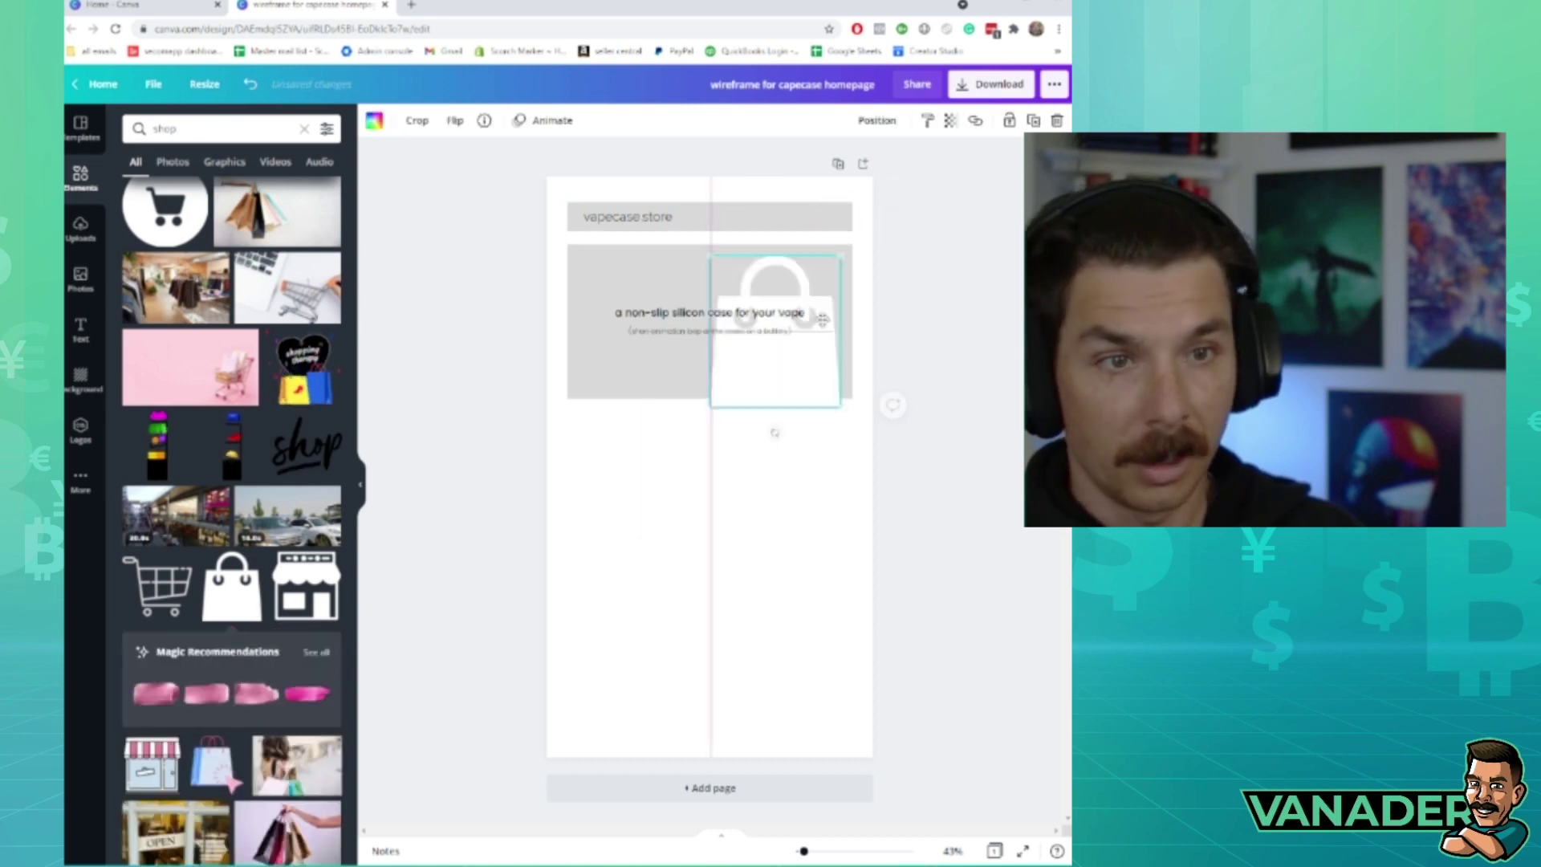
mouse_move(710, 470)
left_mouse_down()
mouse_move(804, 250)
mouse_move(839, 217)
left_mouse_up()
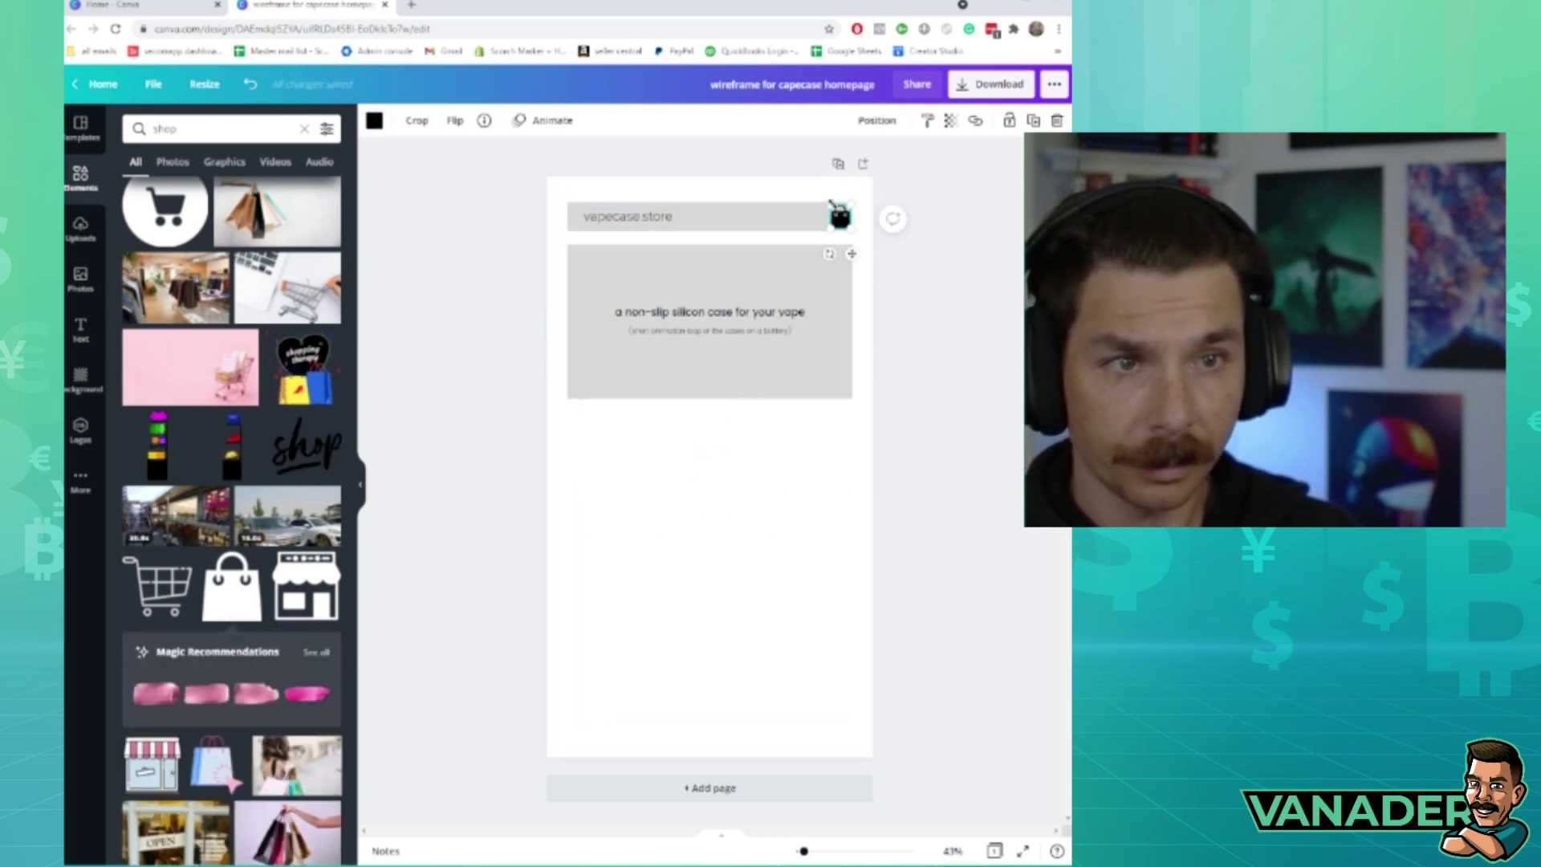
left_click_drag(839, 214, 840, 217)
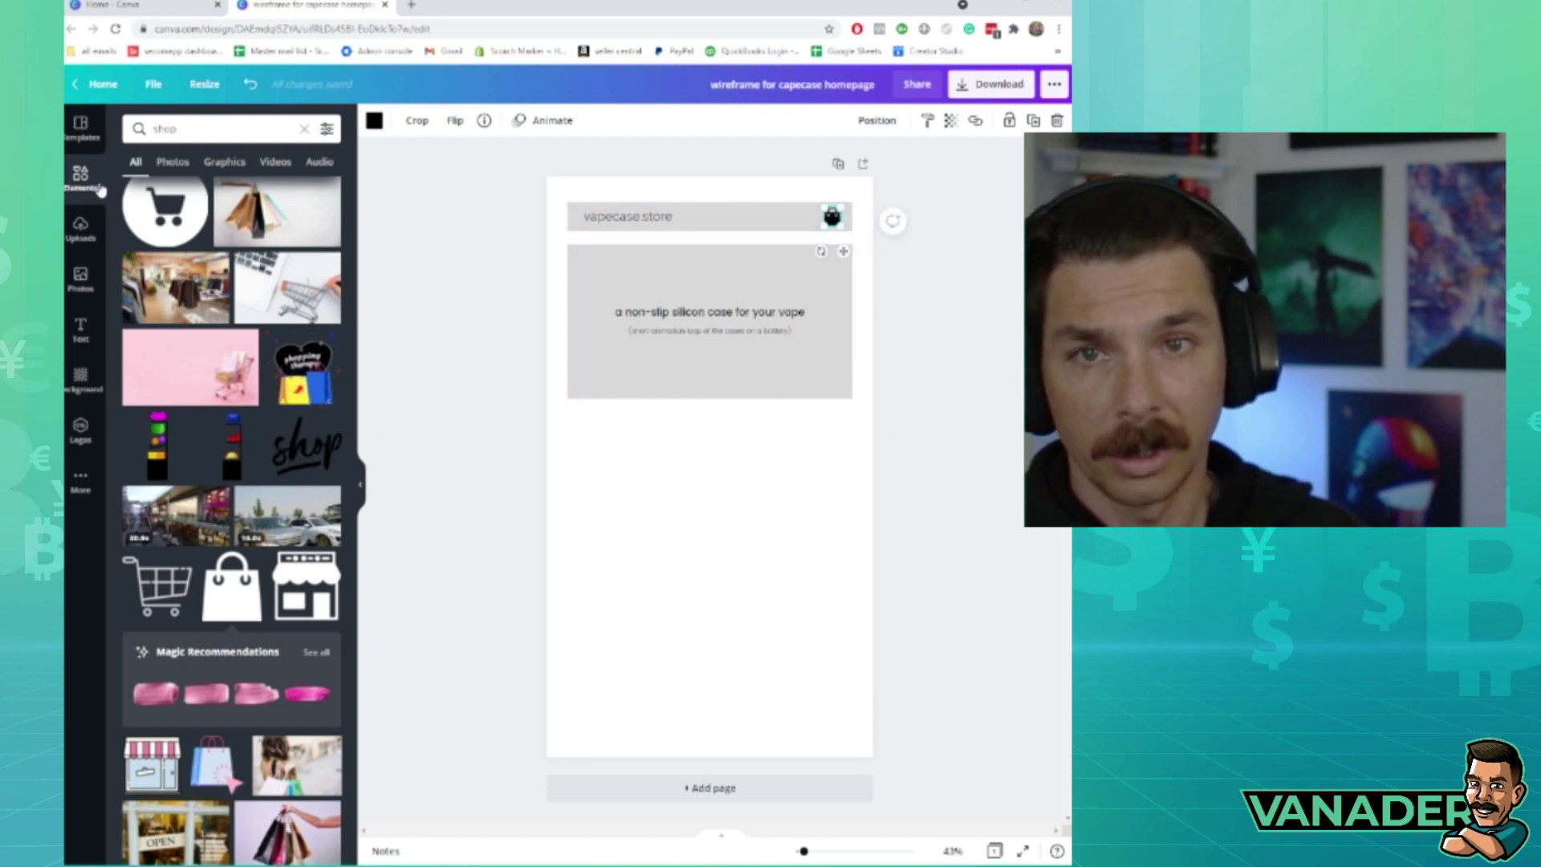
- Recolor the shopping bag icon white
left_click(375, 122)
left_click(740, 354)
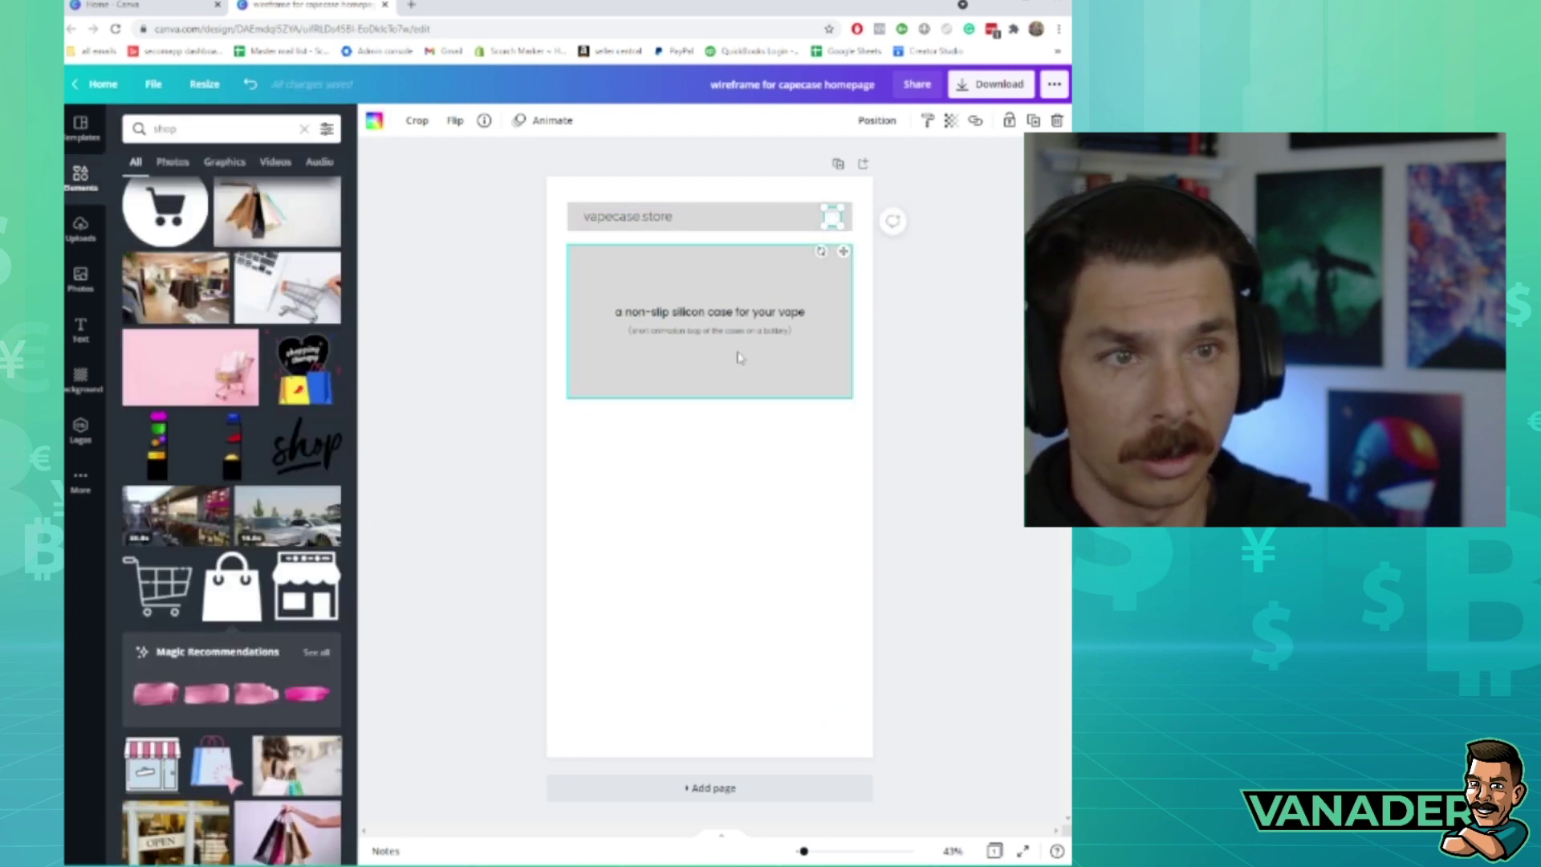
left_click(1014, 355)
left_click(746, 482)
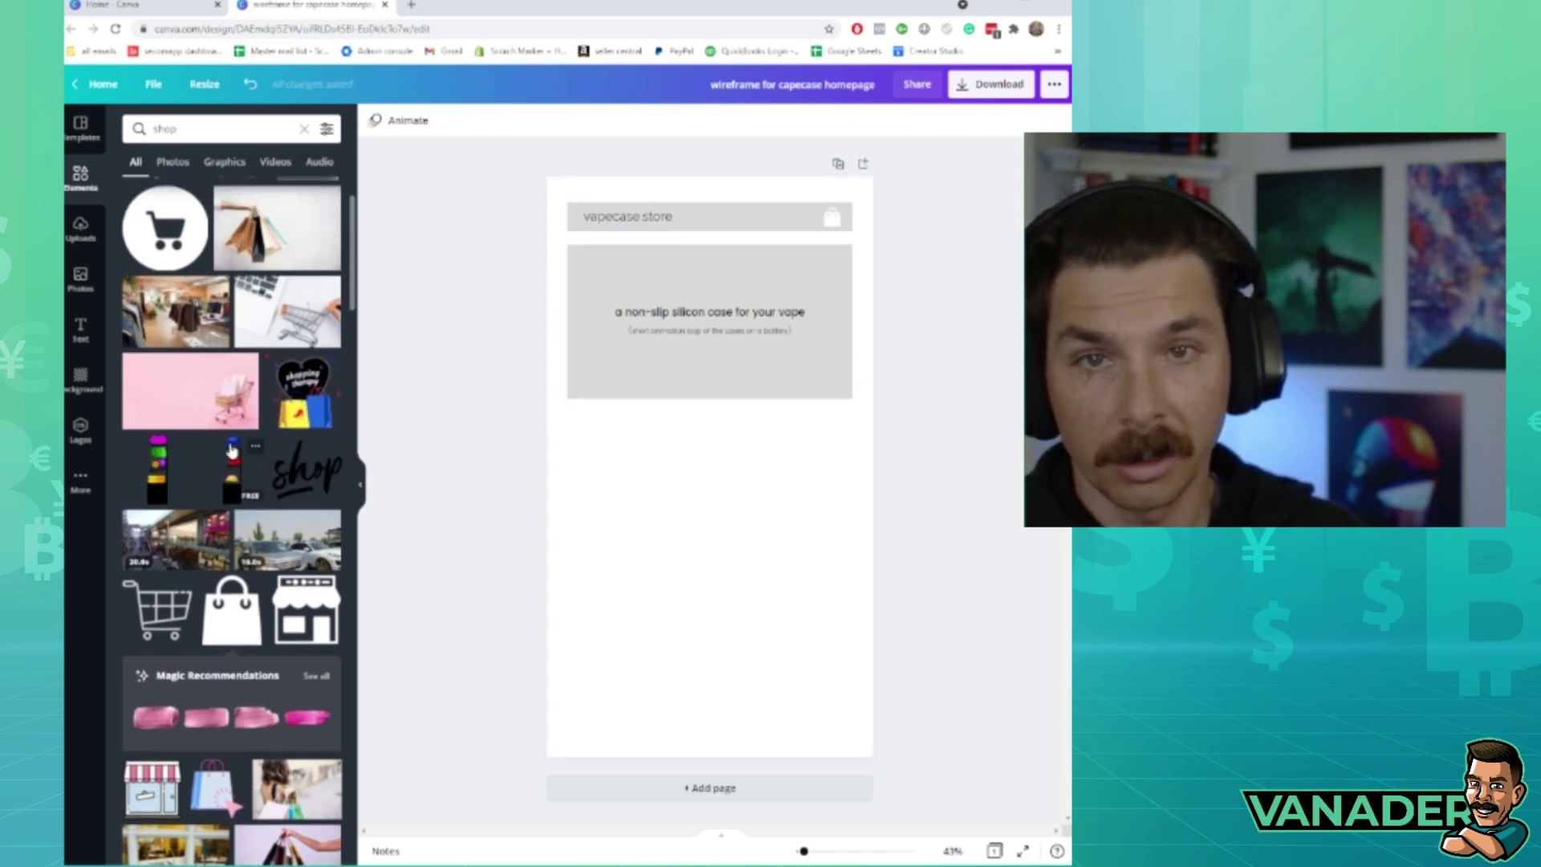
scroll(180, 286, "up", 3)
- Place the 'shop cases' text at the header's right and paste a copy of the hero box
left_click(743, 334)
left_click_drag(743, 334, 780, 217)
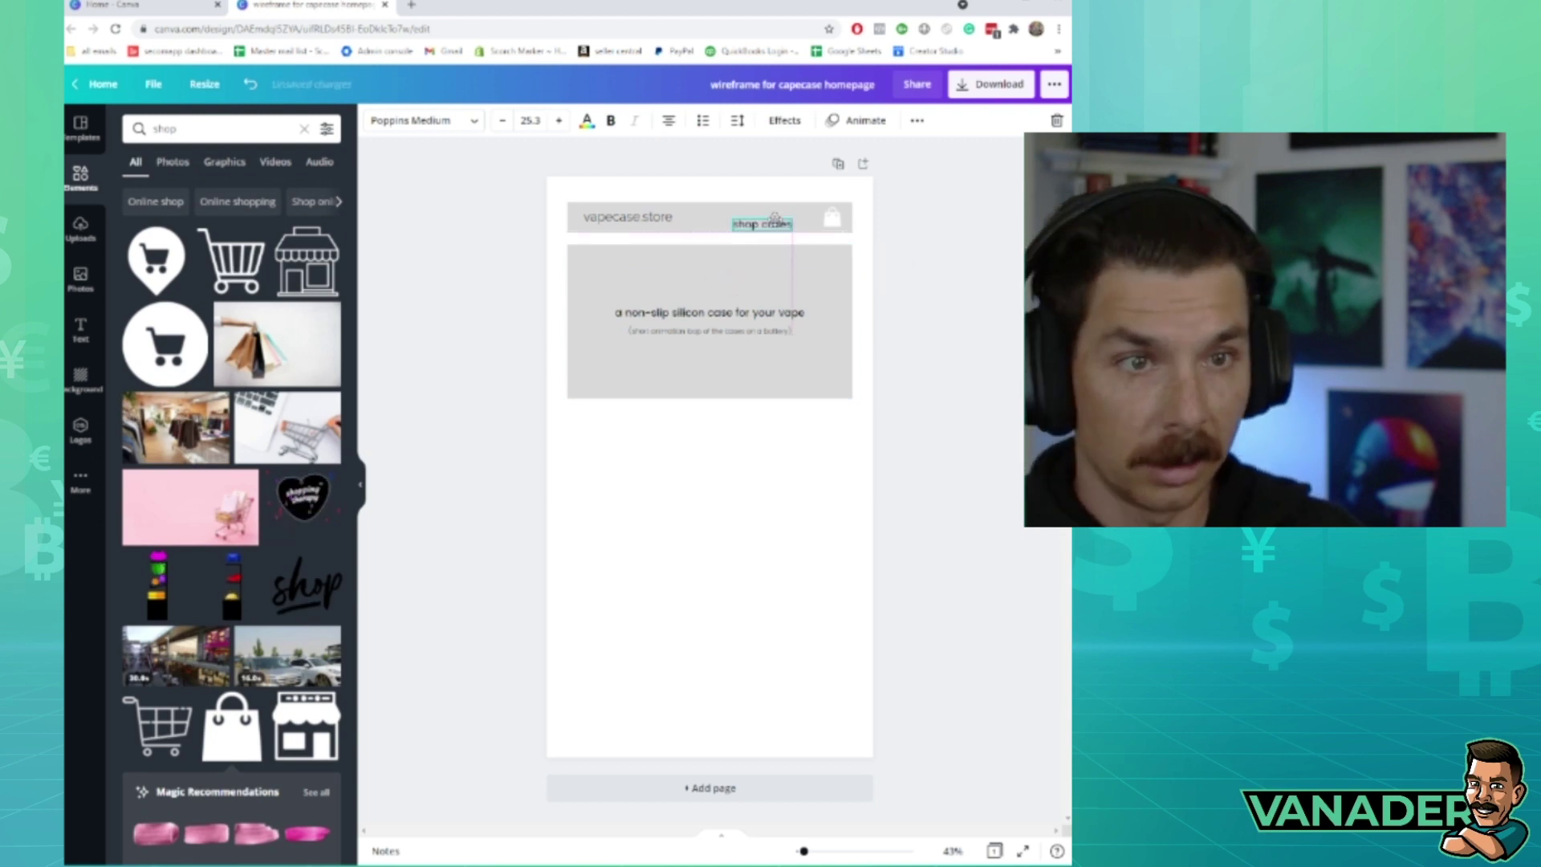
left_click(722, 542)
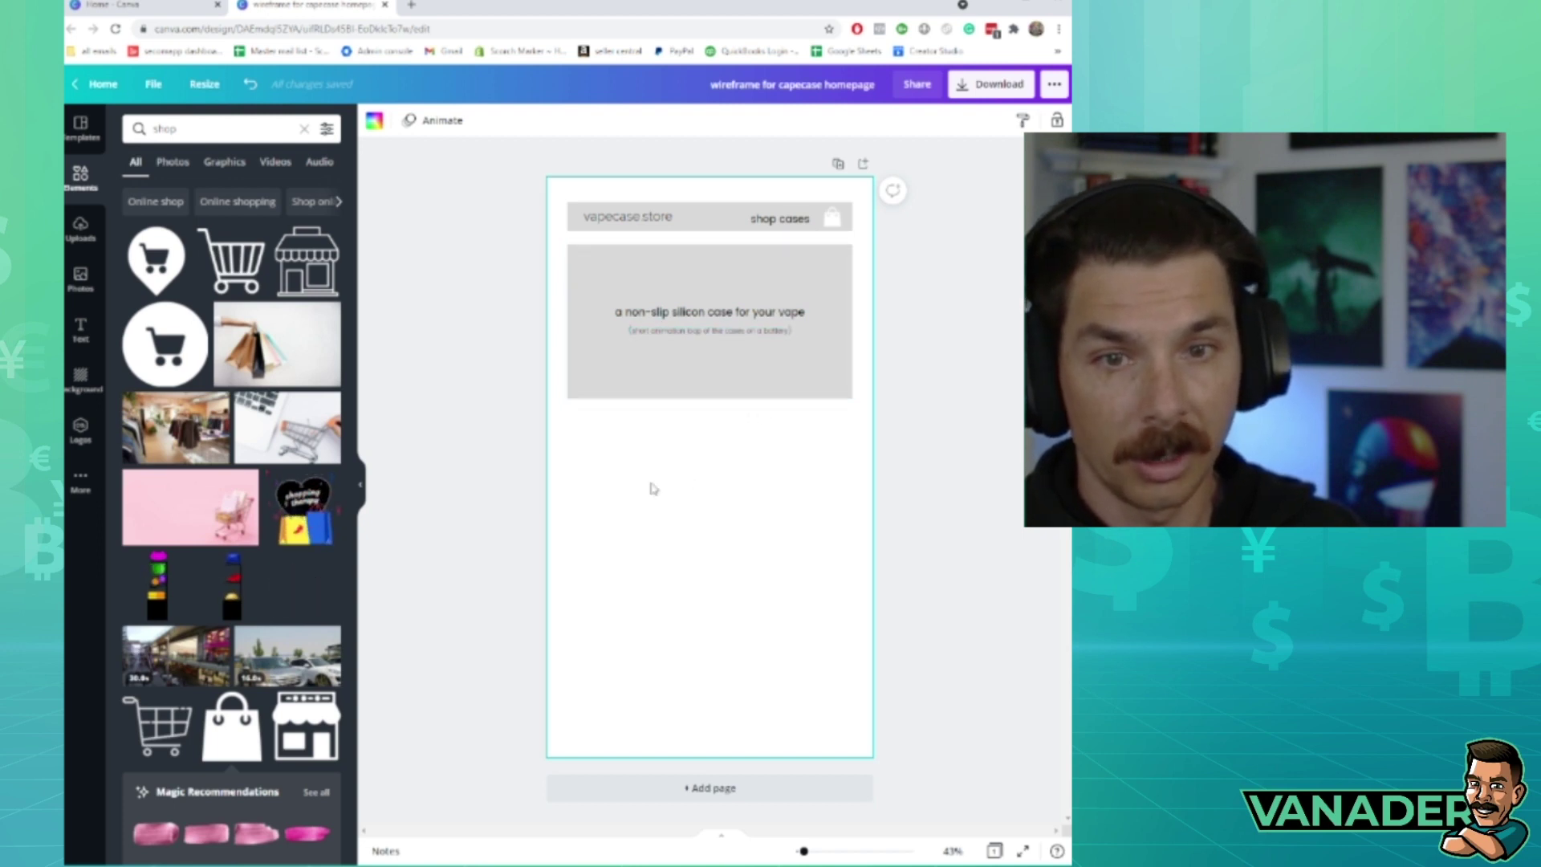
key("ctrl+v")
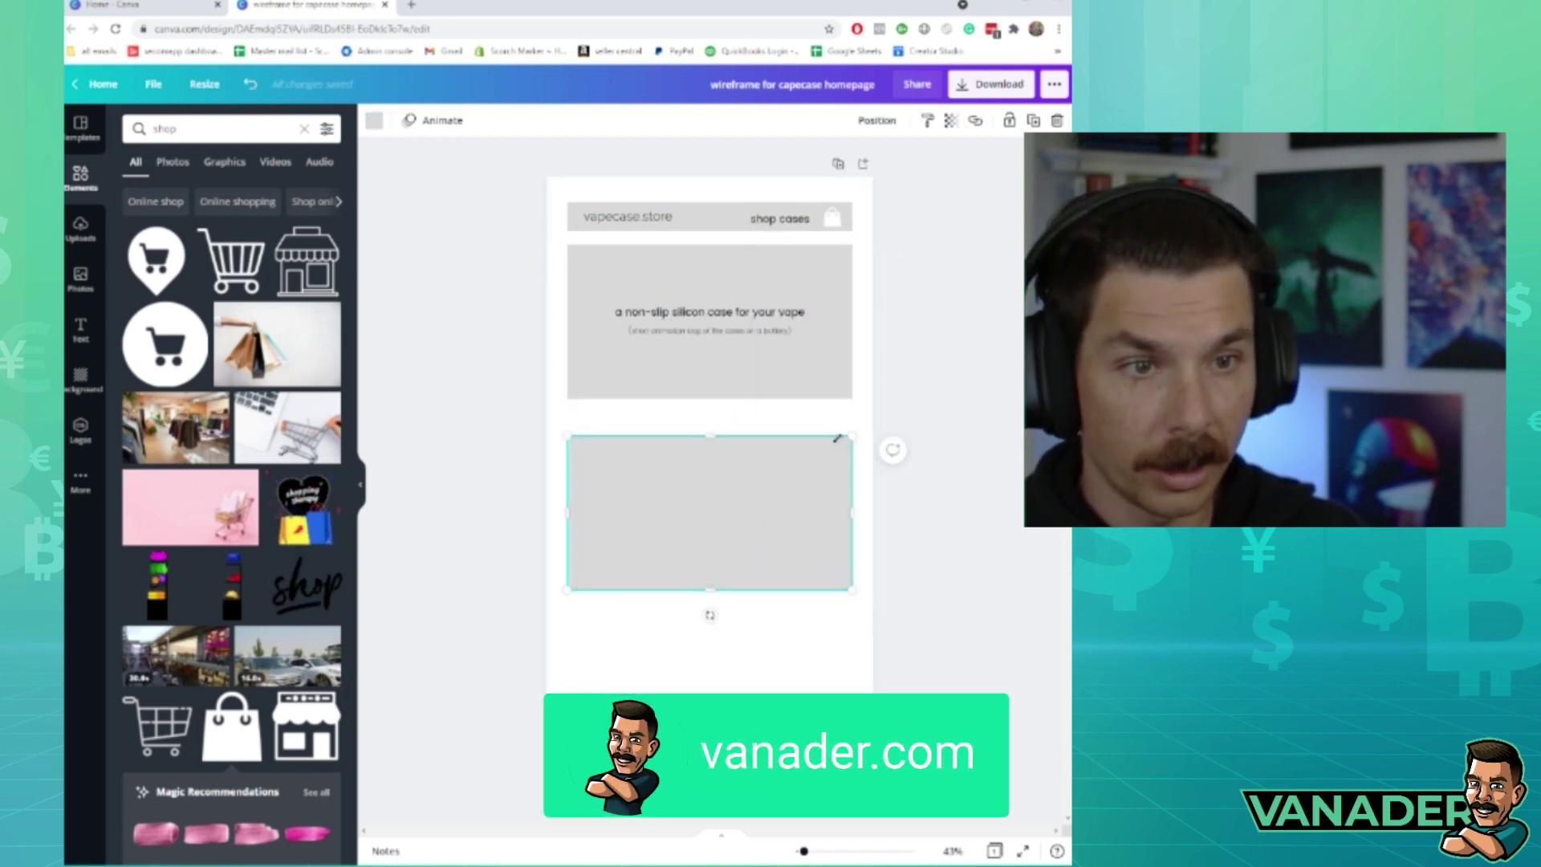
- Shrink the duplicated grey box into a narrower product image area and finish the submit text
left_click_drag(837, 439, 756, 471)
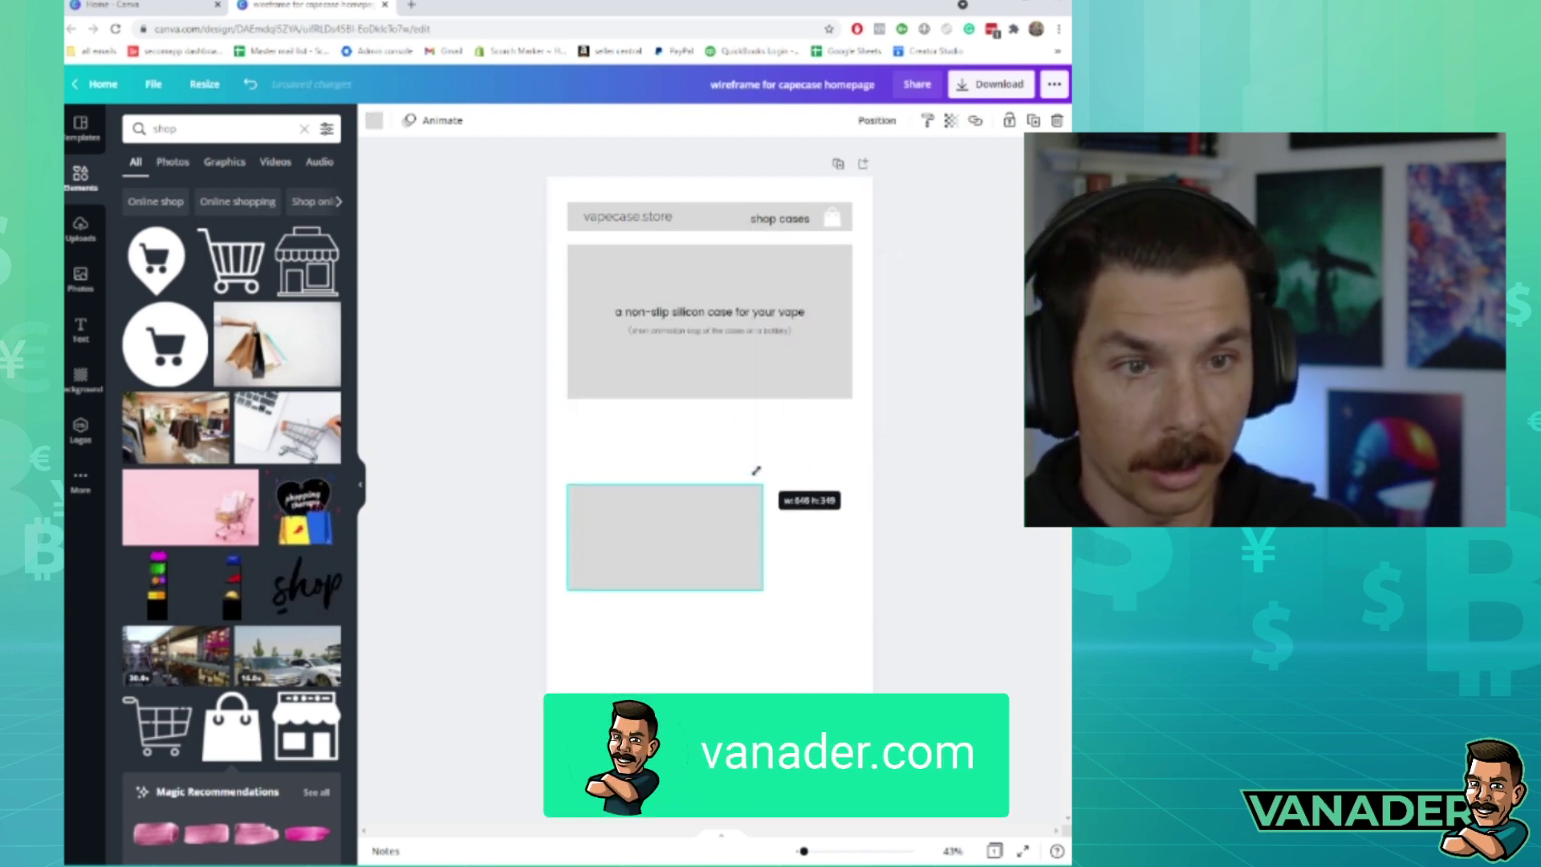
left_click_drag(766, 527, 692, 547)
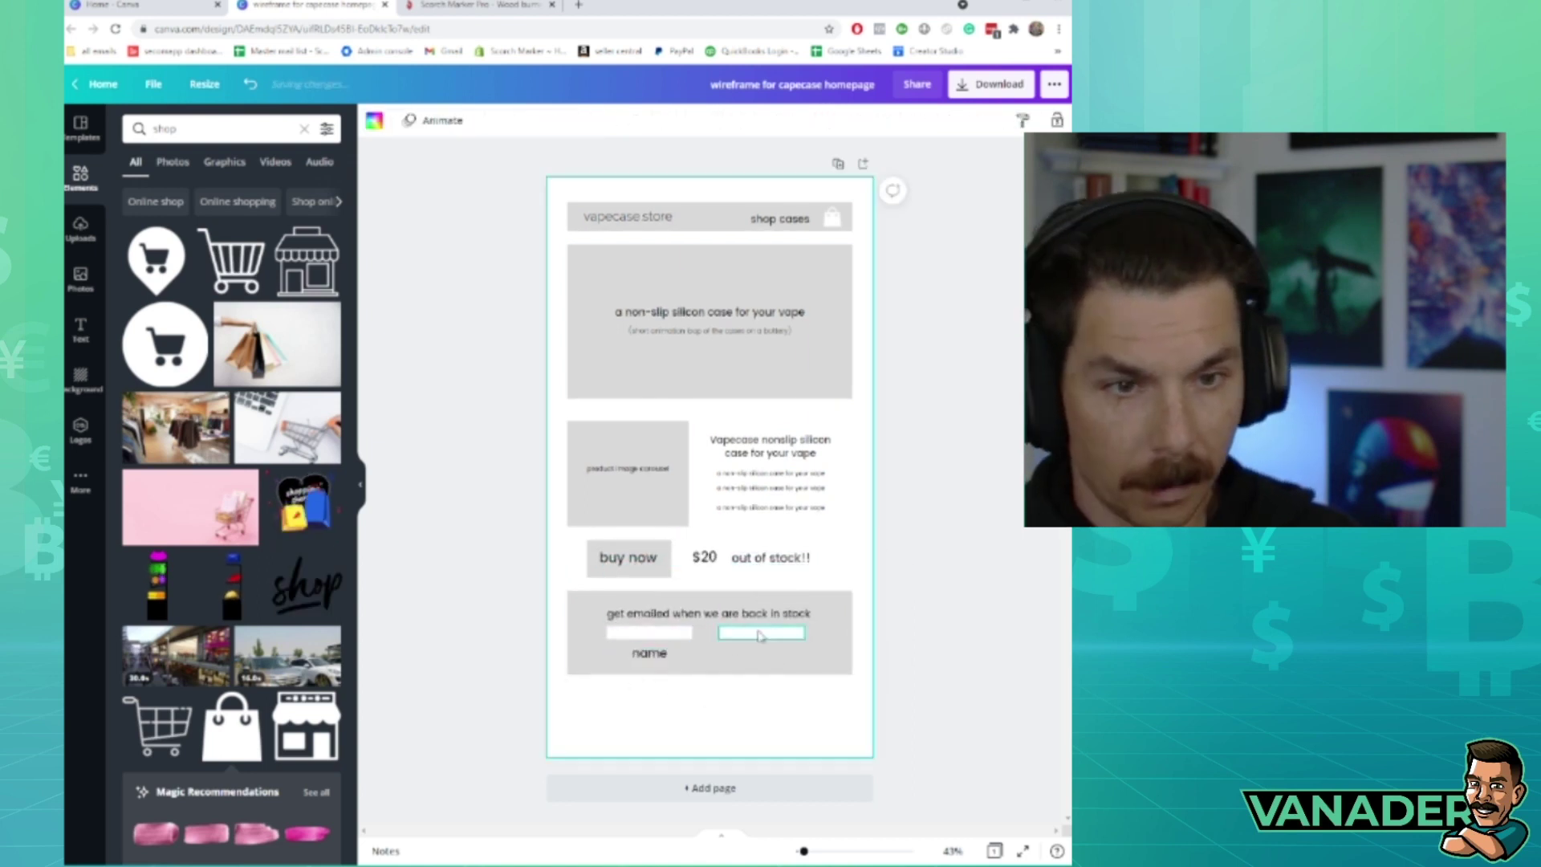
left_click(845, 664)
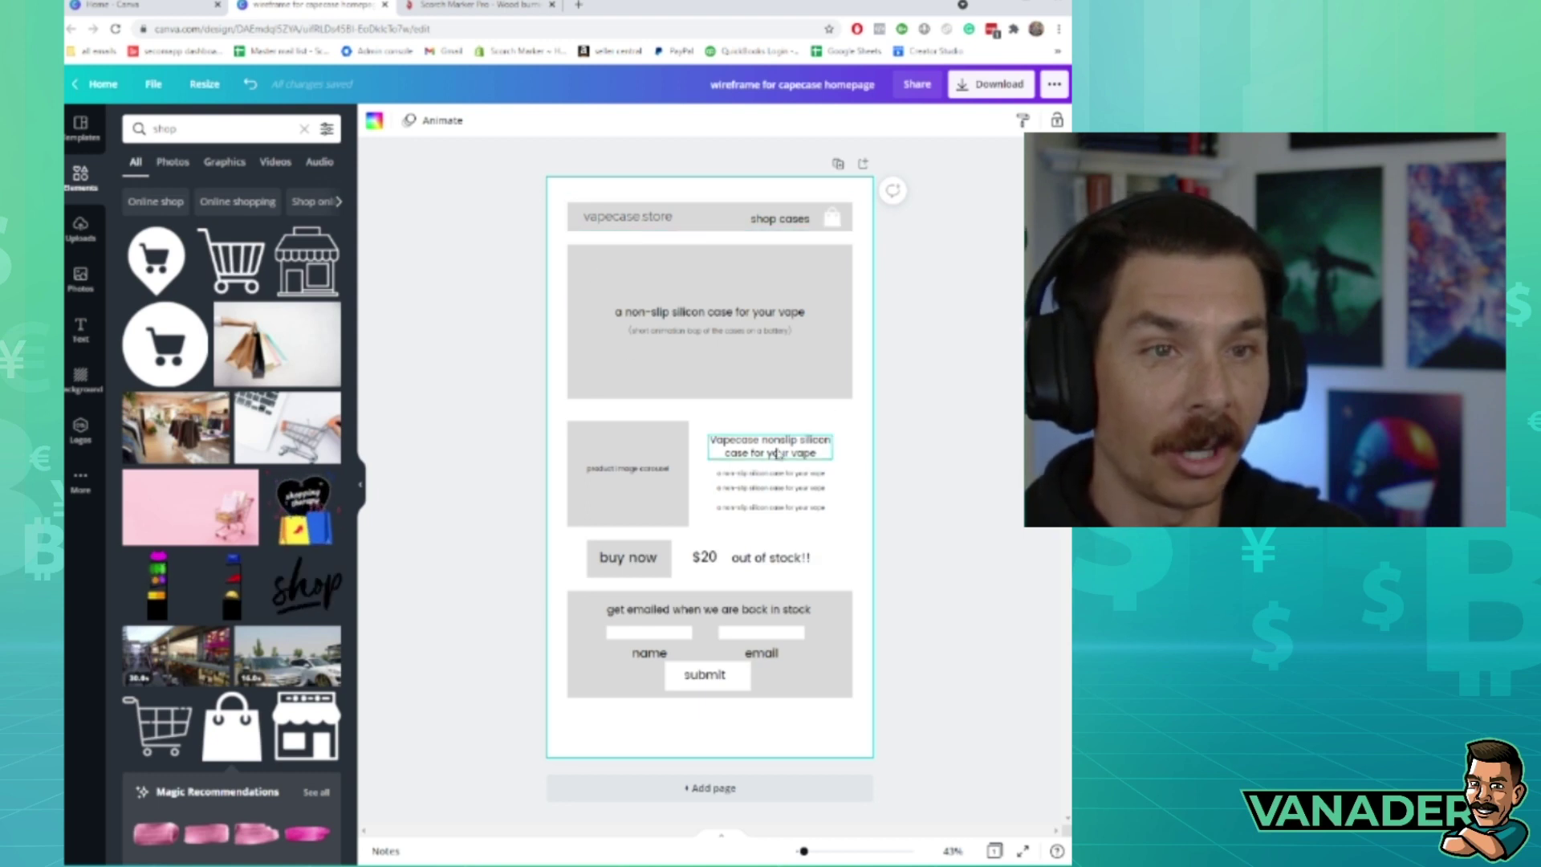
- Delete the extra caption text inside the product image carousel box
left_click(654, 499)
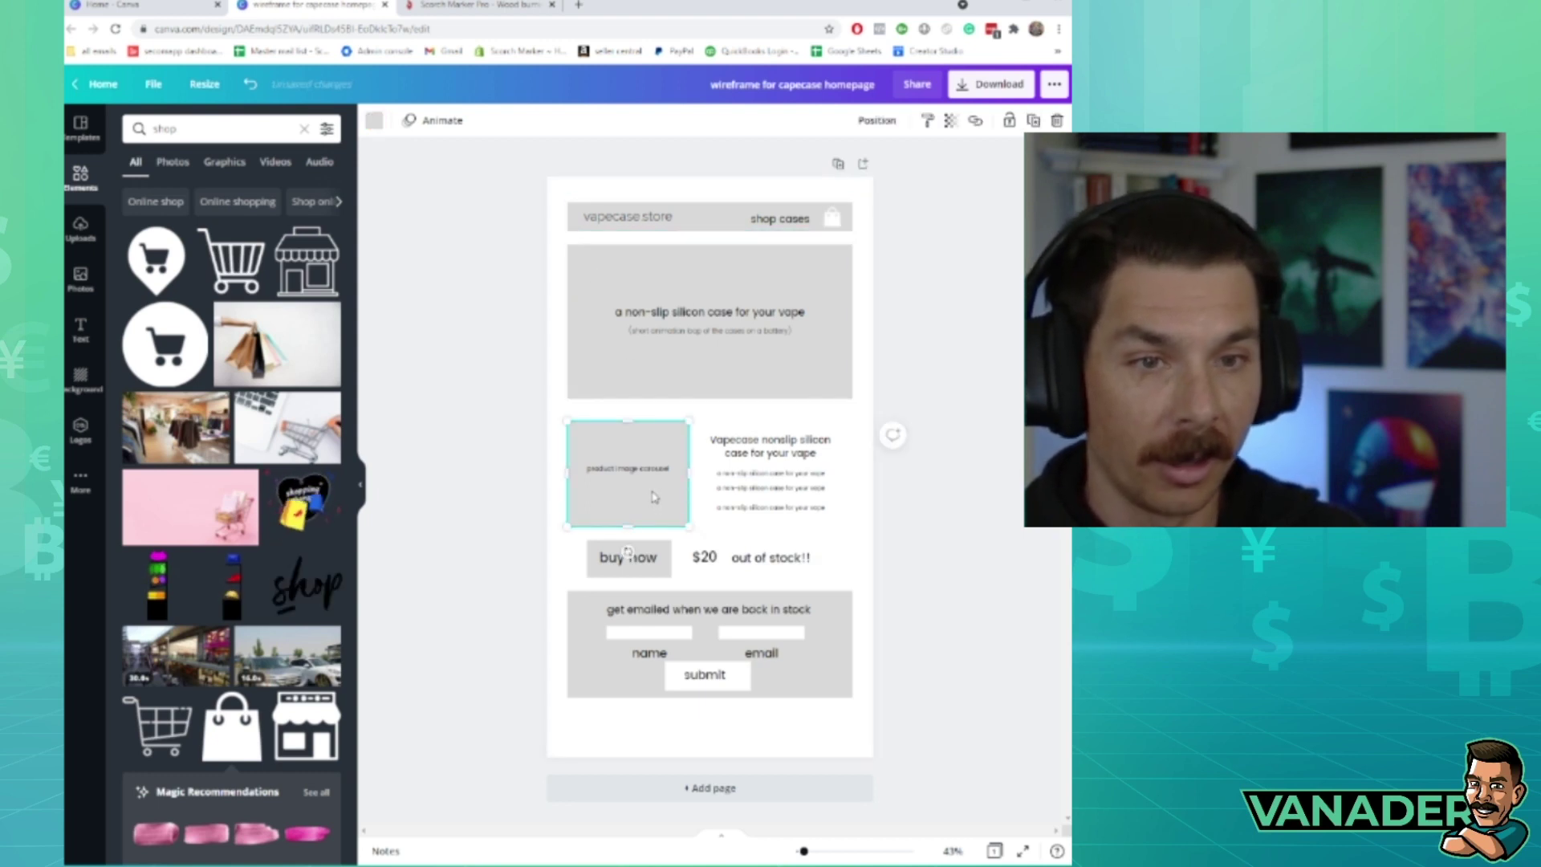
left_click(659, 473)
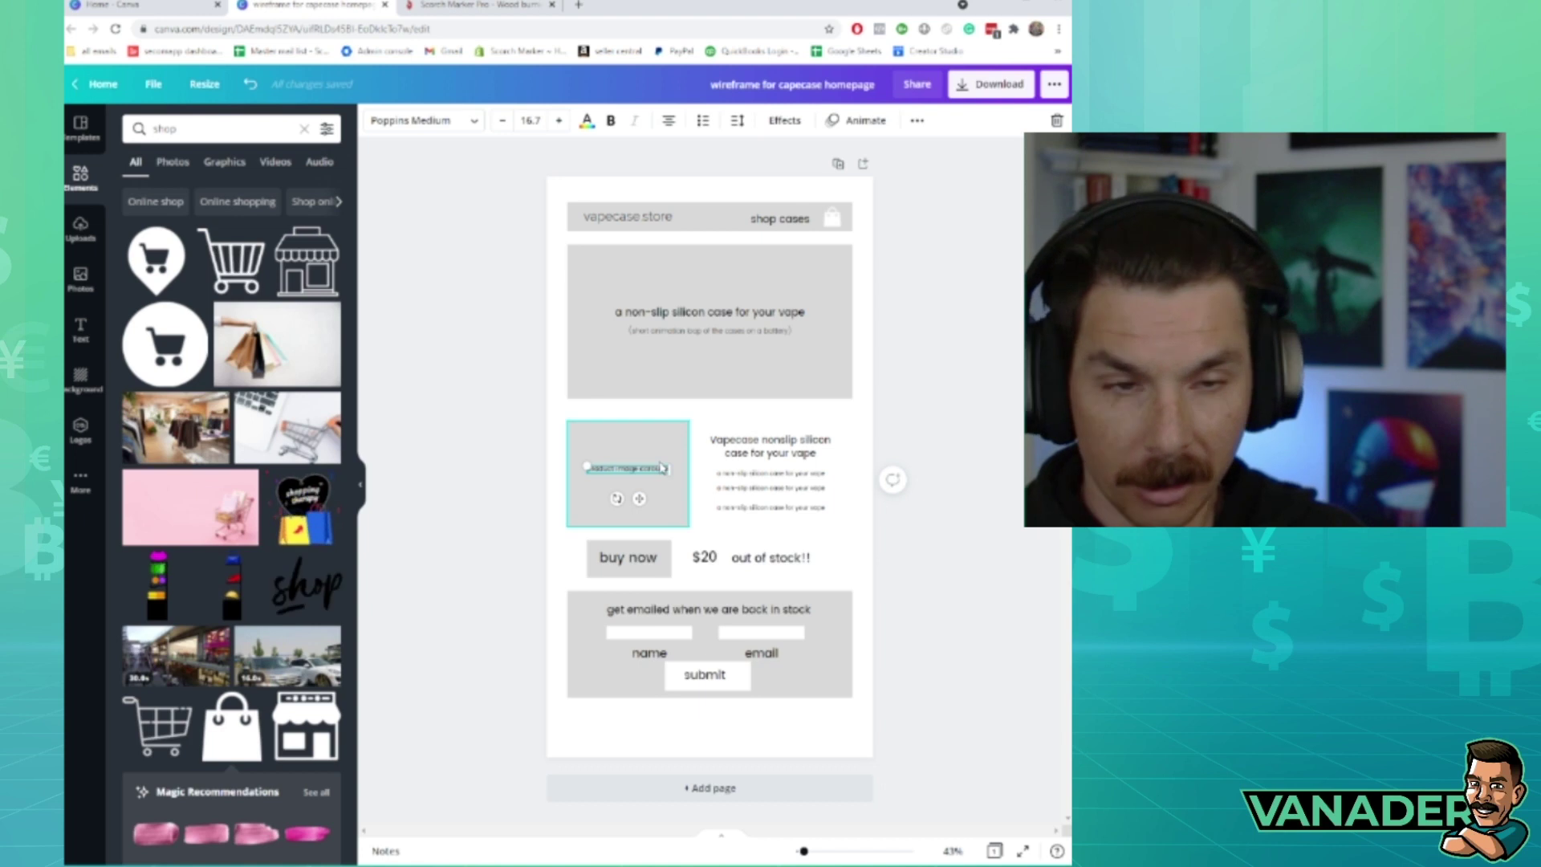
left_click_drag(647, 478, 644, 503)
key("Delete")
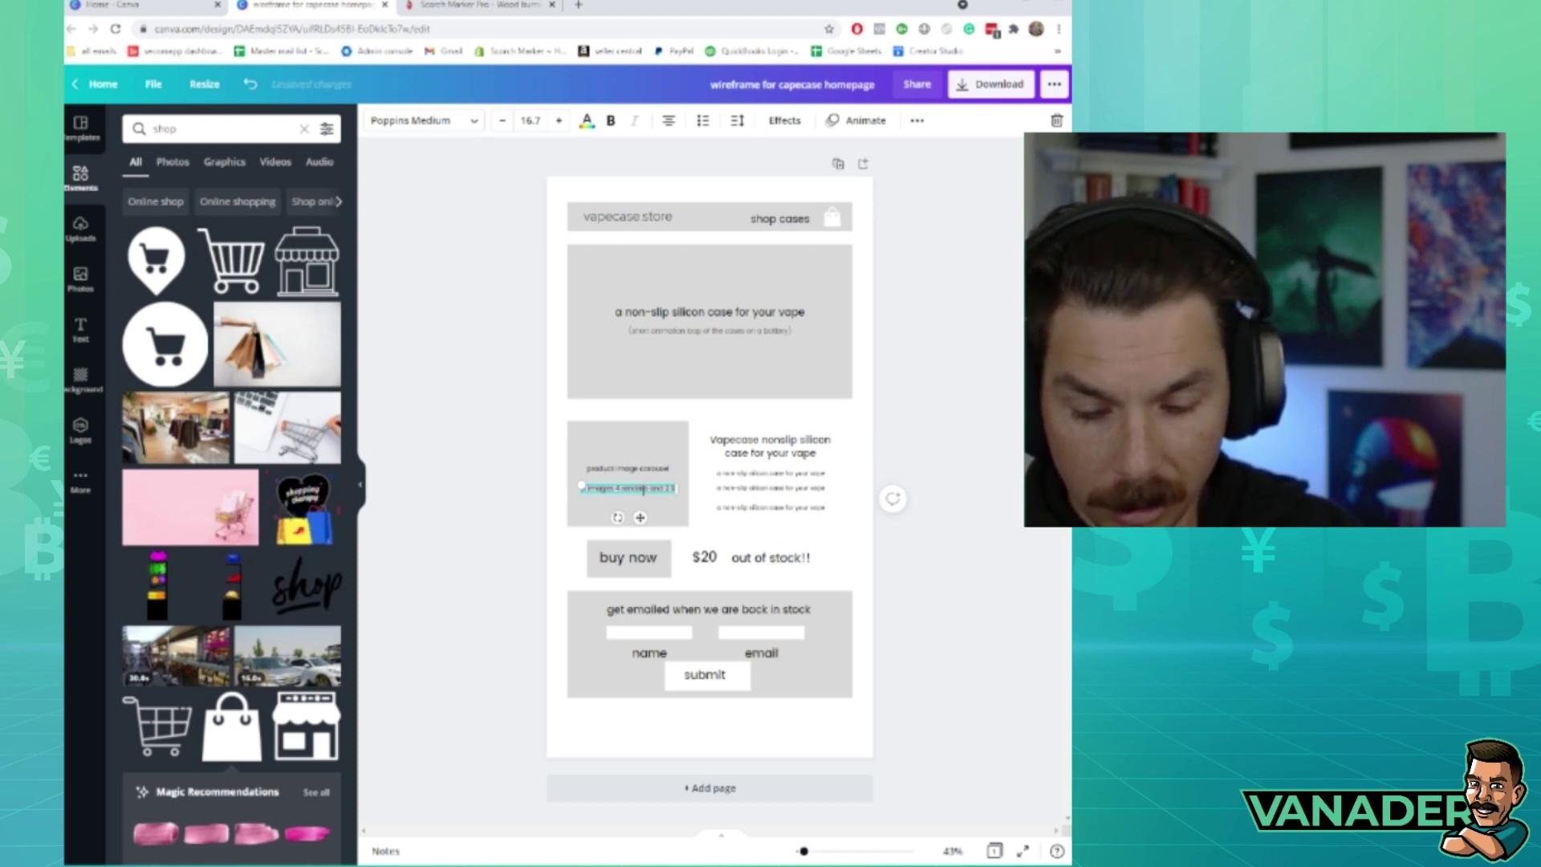
- Edit the carousel's image count line and one of the product bullet lines
left_click(658, 516)
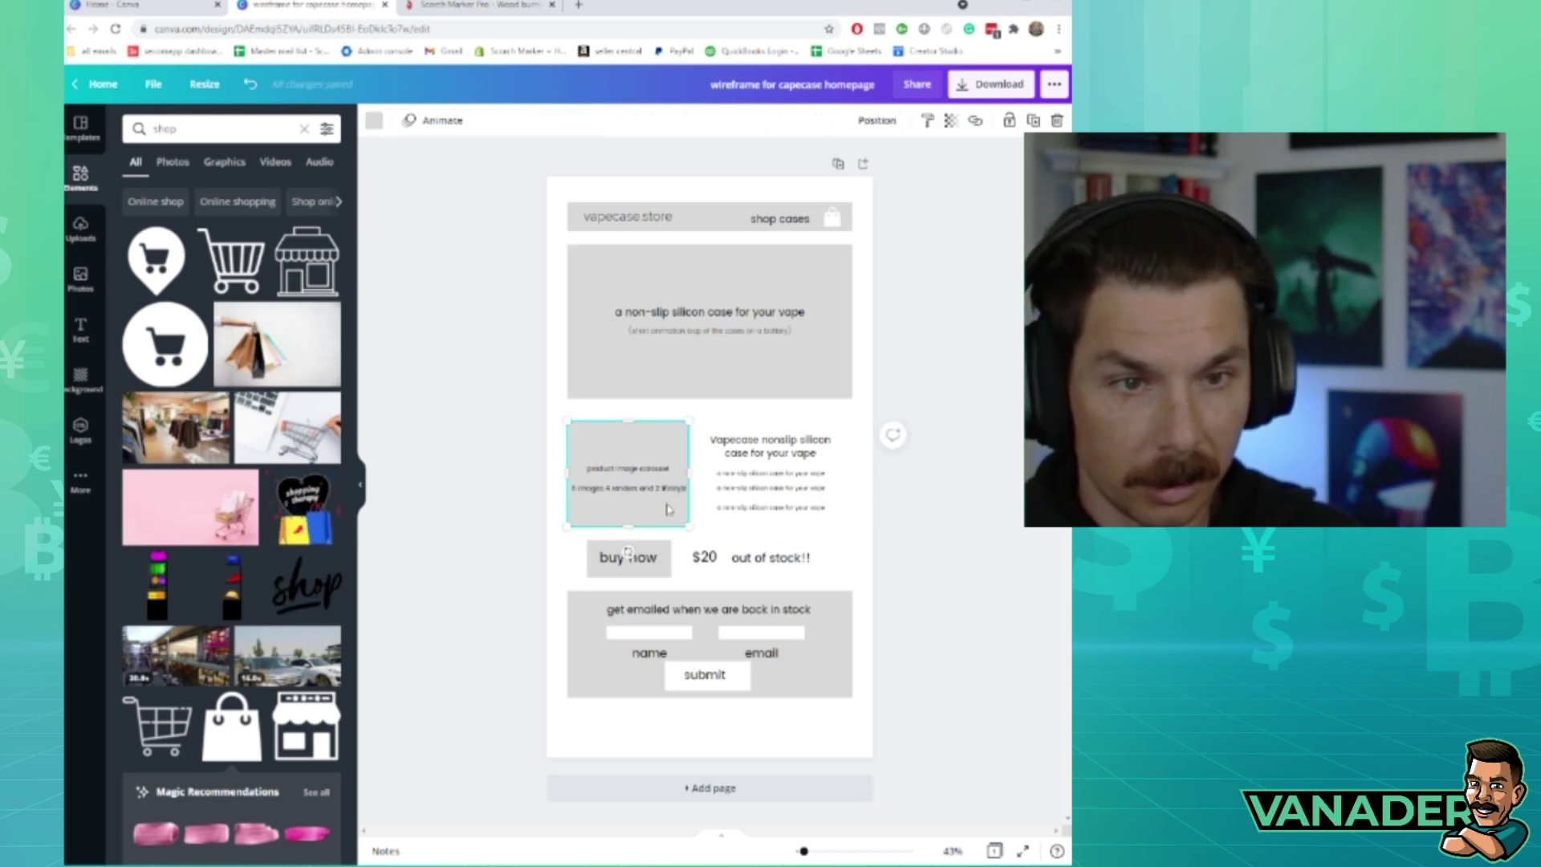
left_click(654, 489)
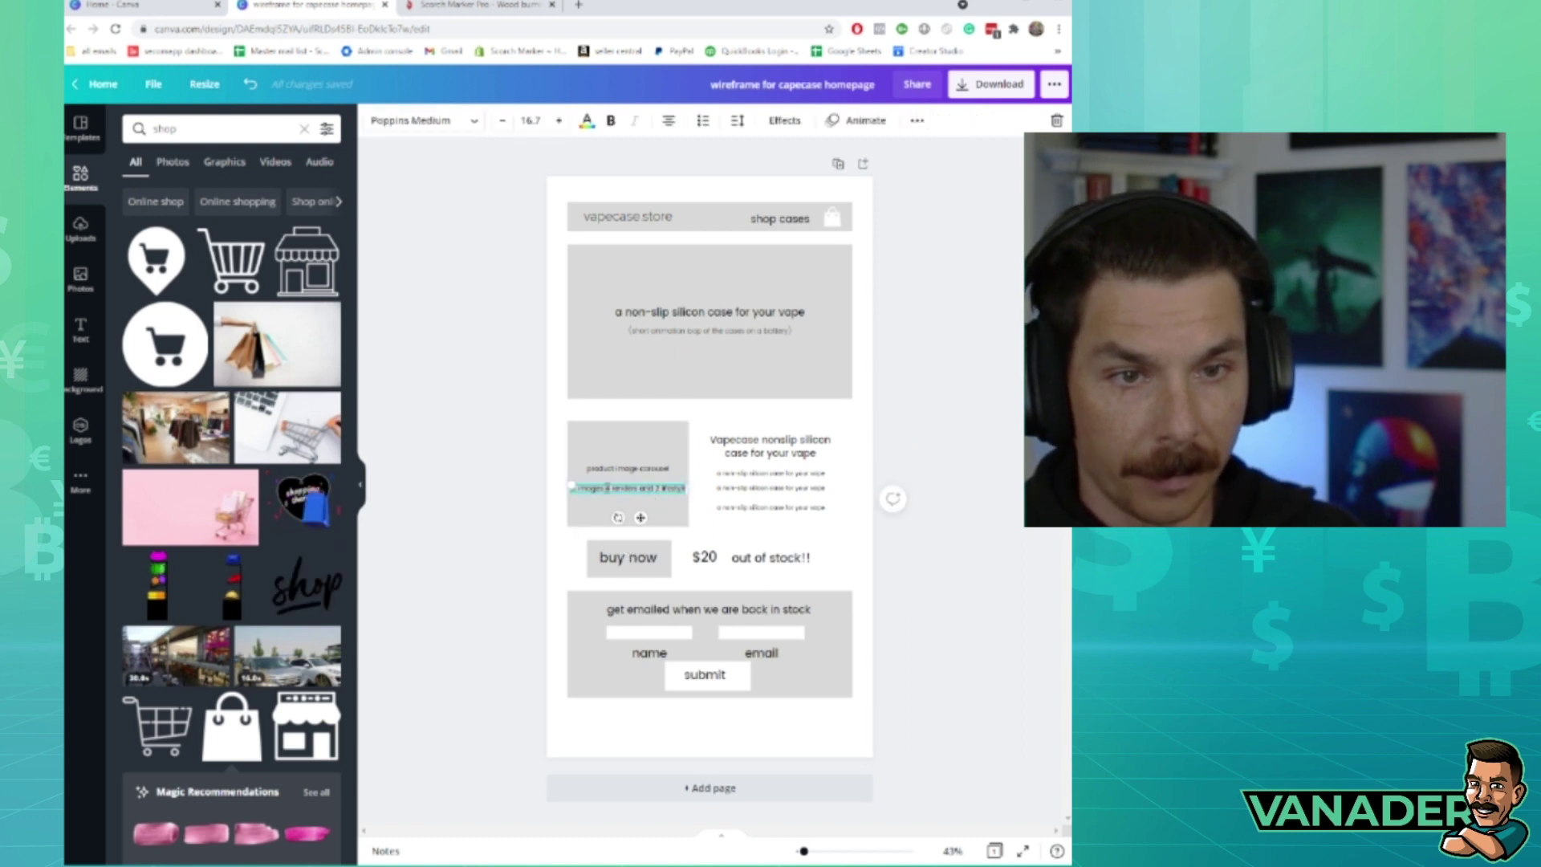
left_click(559, 508)
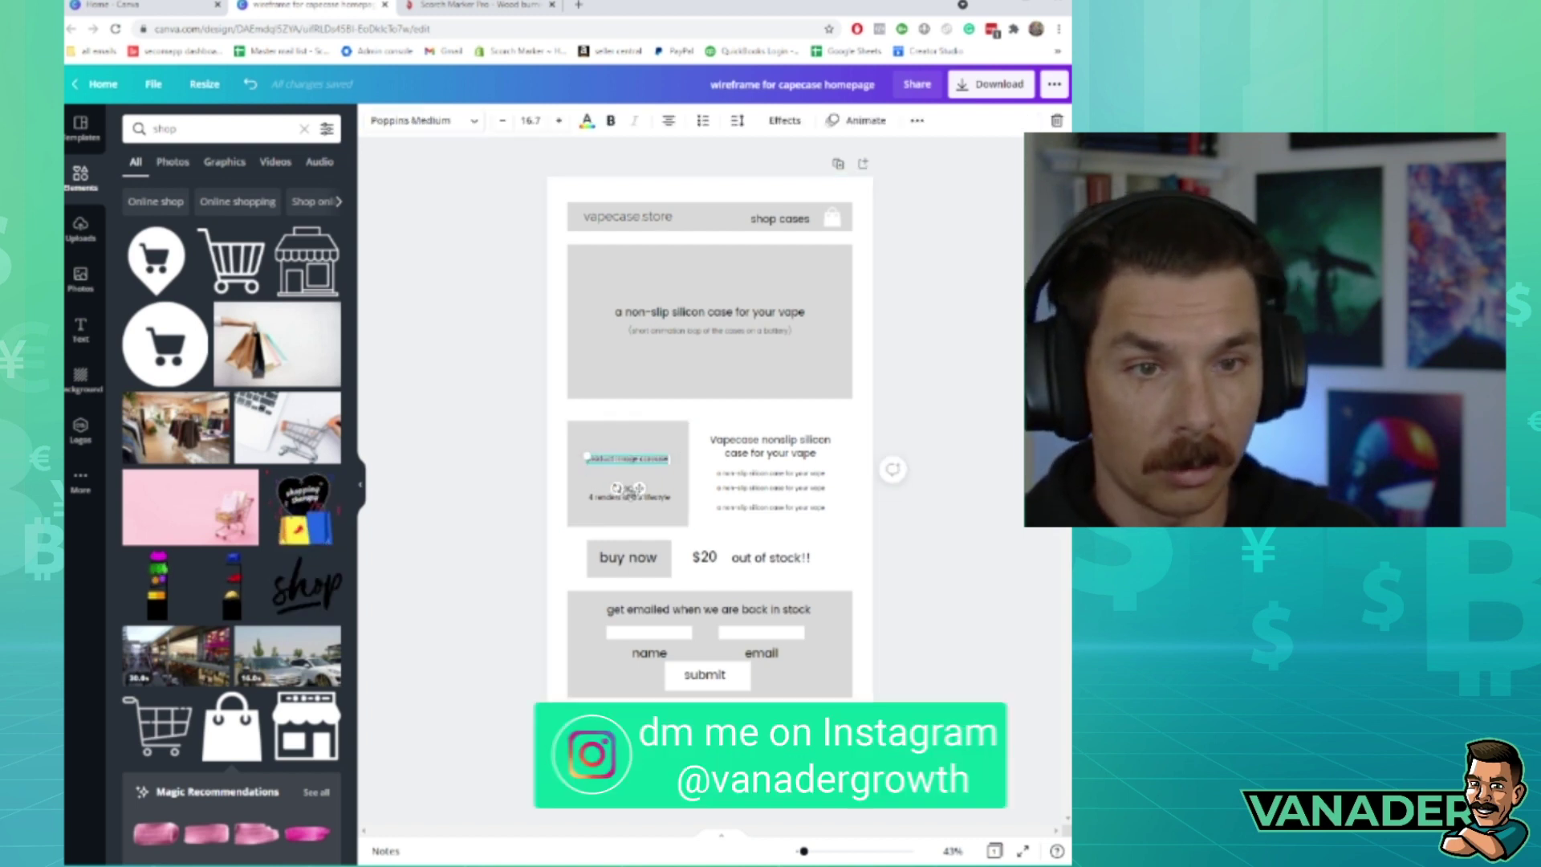
left_click(770, 473)
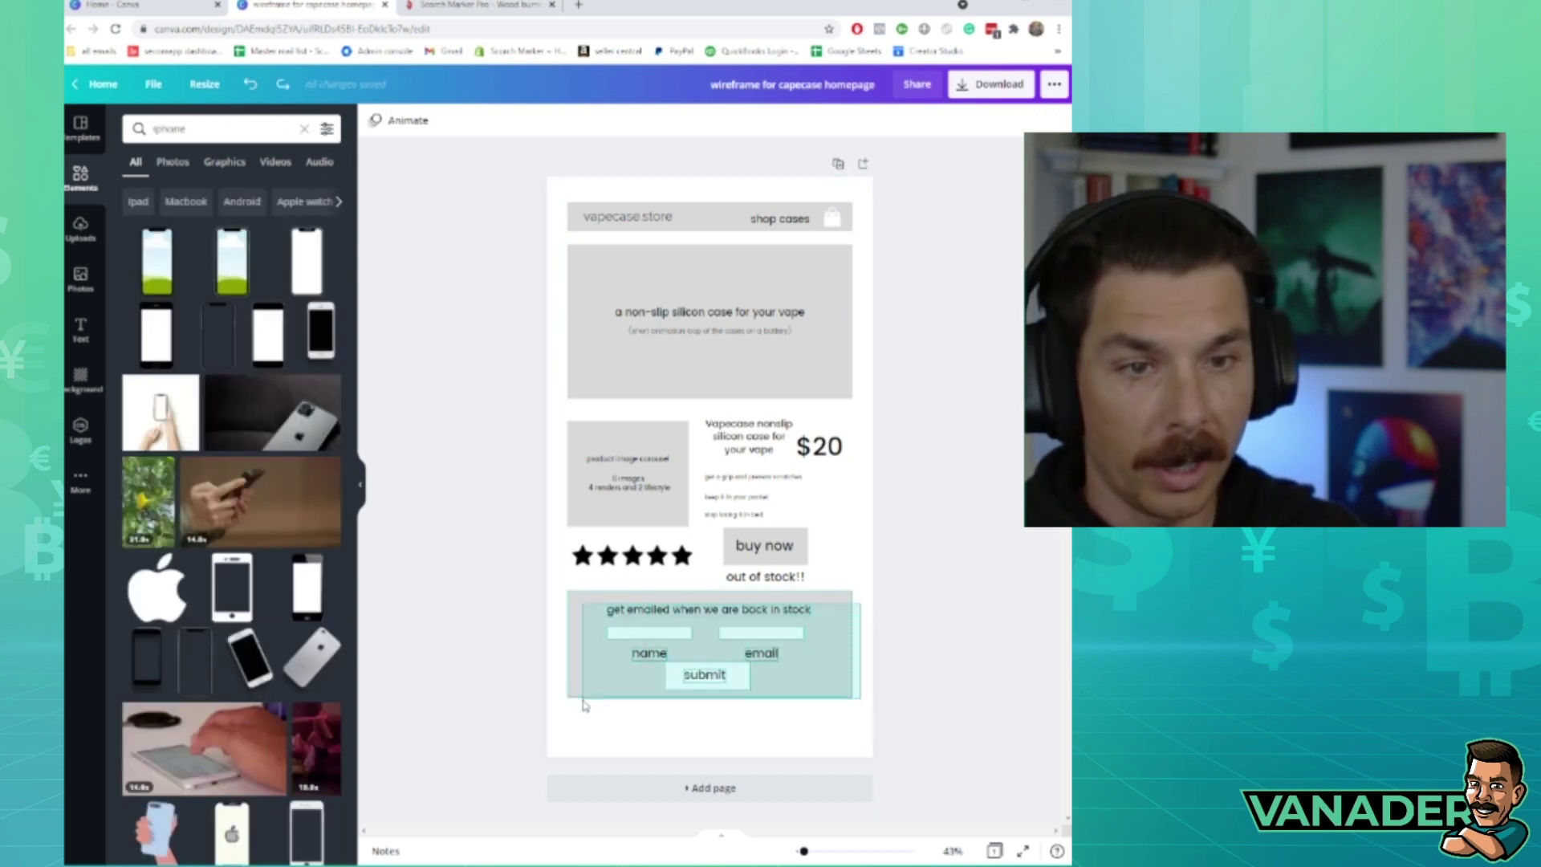
left_click(707, 655)
left_click(873, 543)
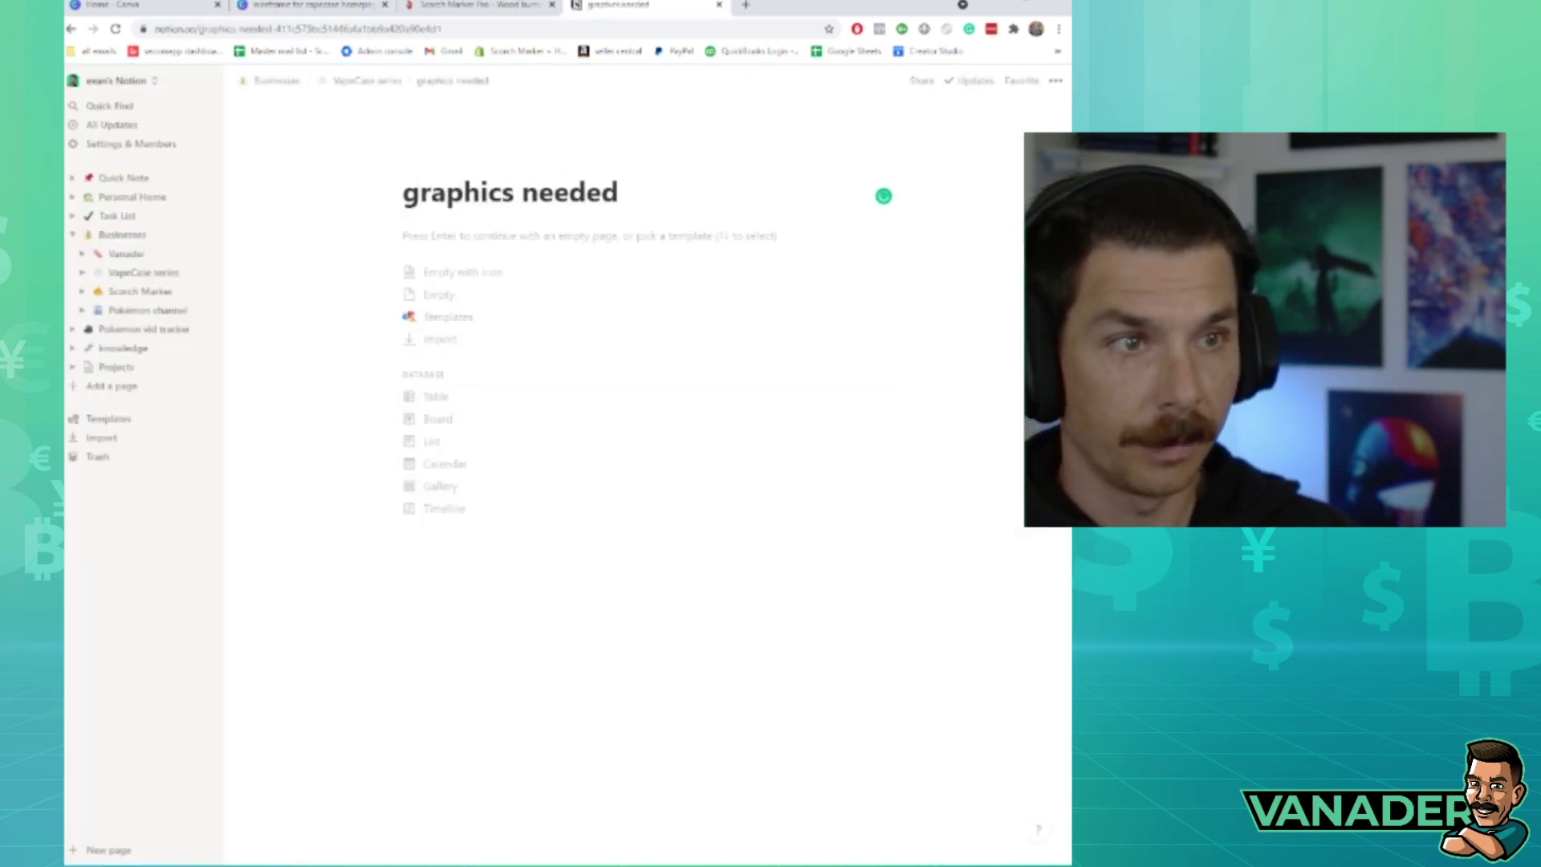
- Start the 'graphics needed' page as an Empty page
key("Return")
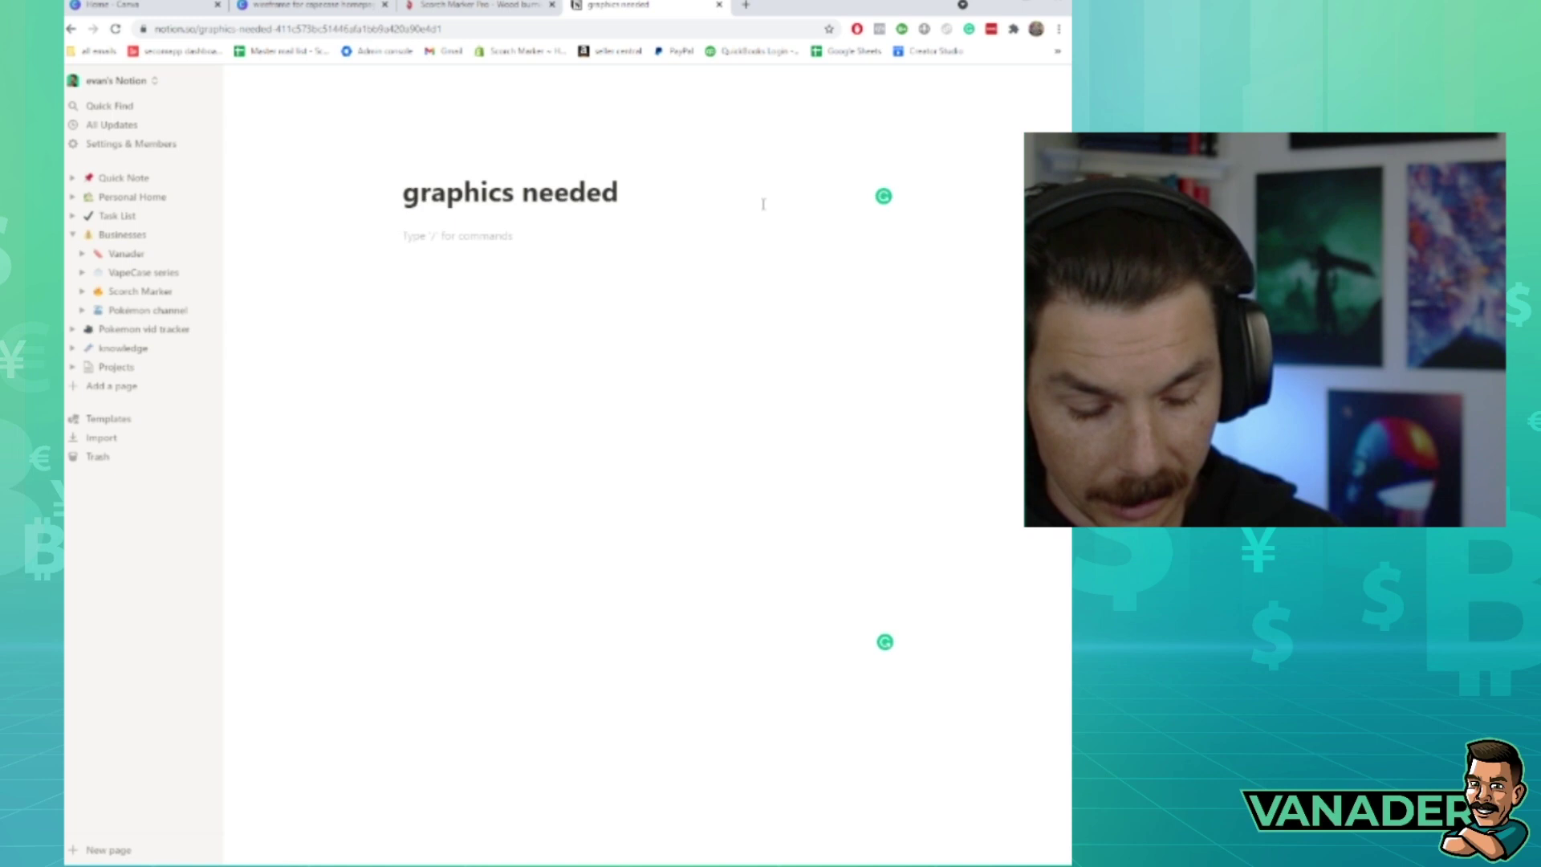
type("/")
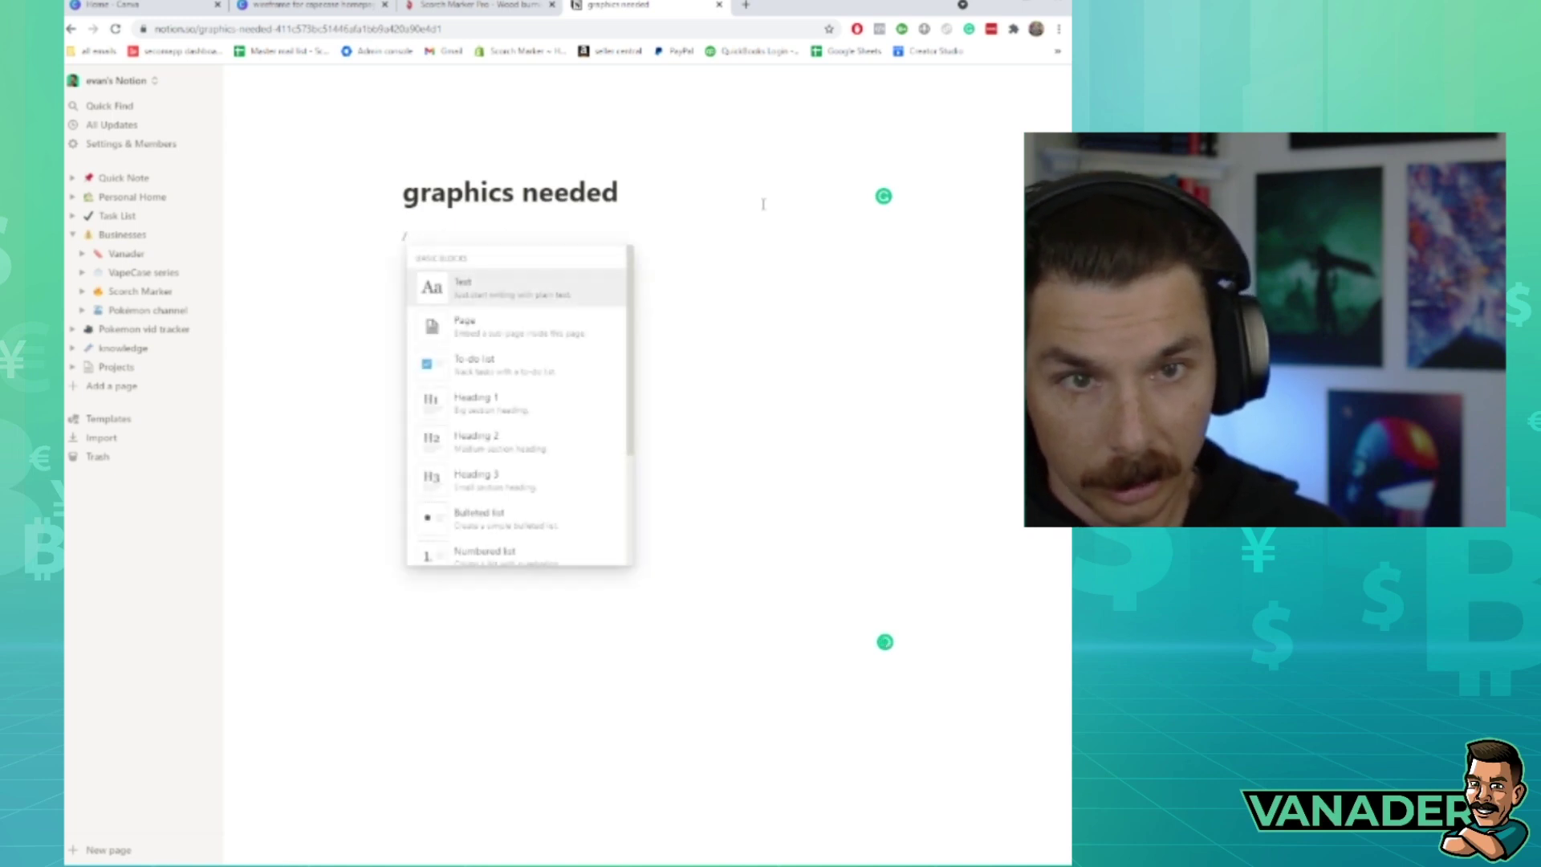
type("to")
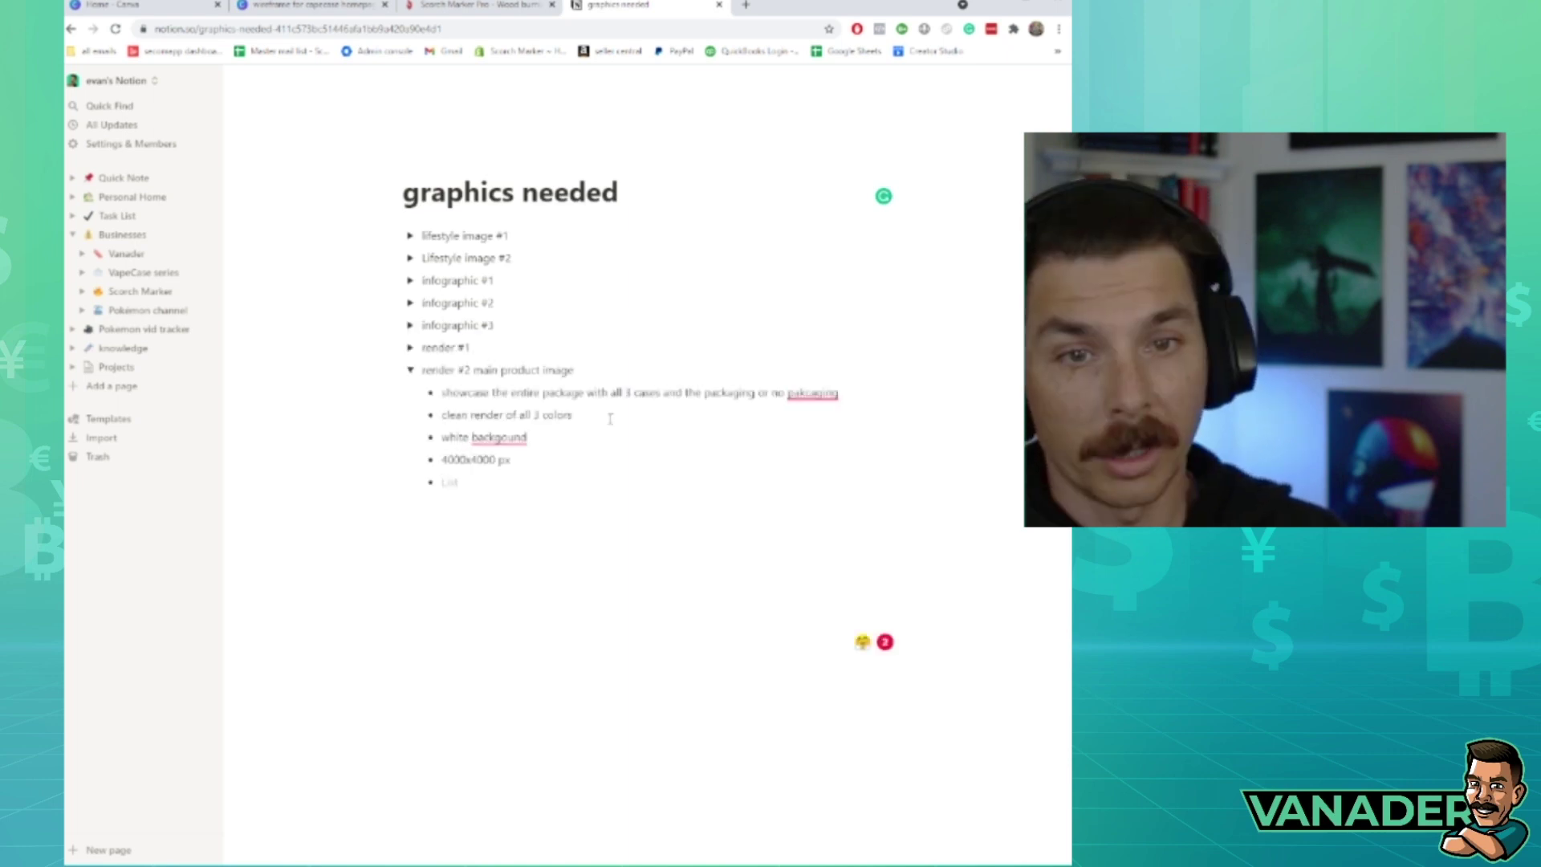
- Search amazon.com for 'amazon remote case' and open the 2-pack Firestick remote cover listing
left_click(747, 5)
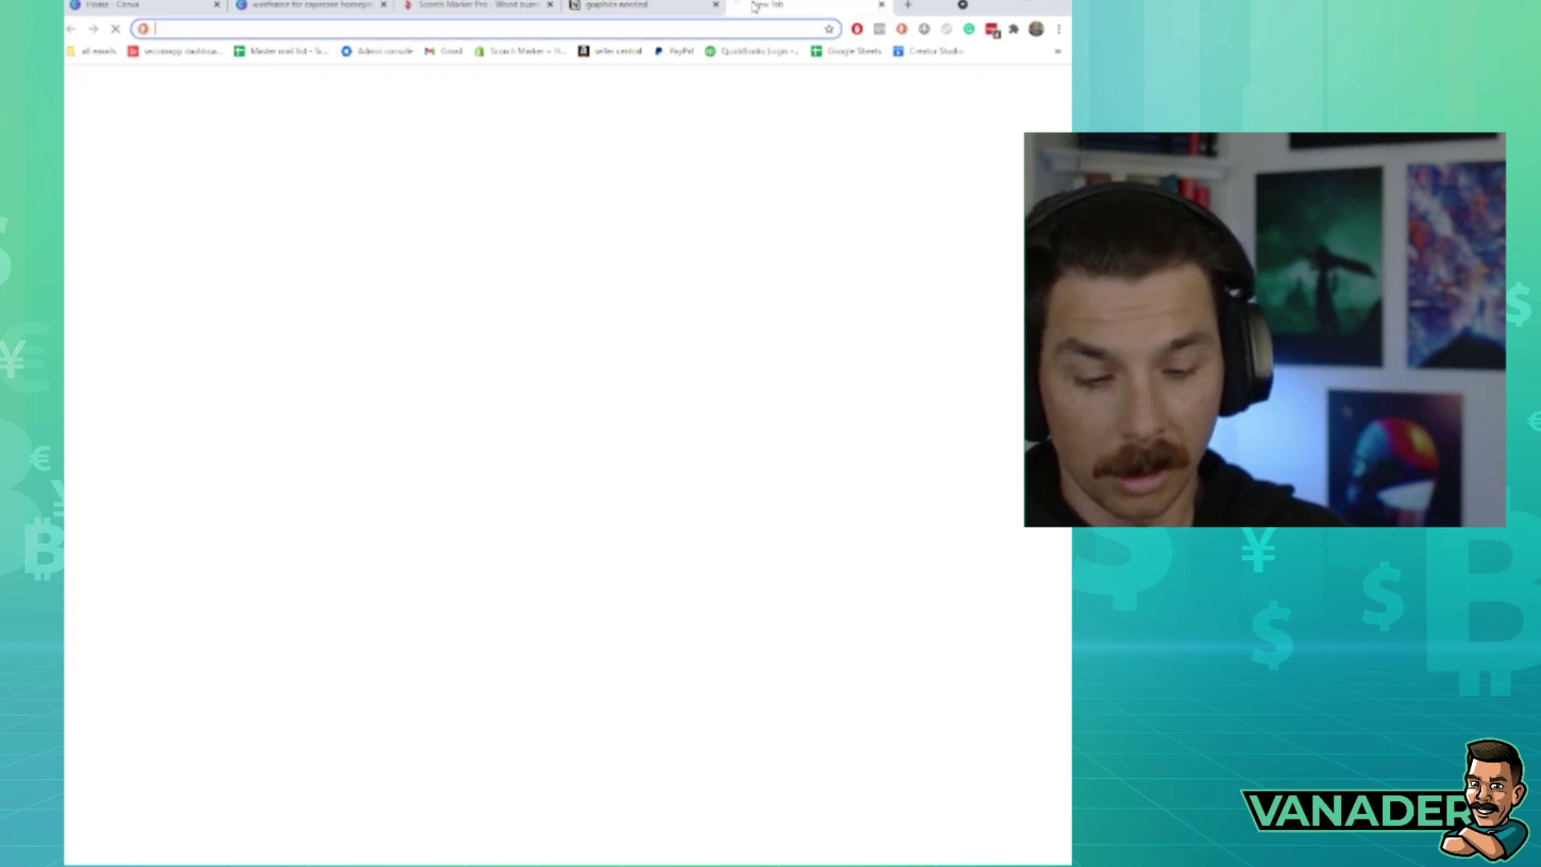
type("amazon")
key("Return")
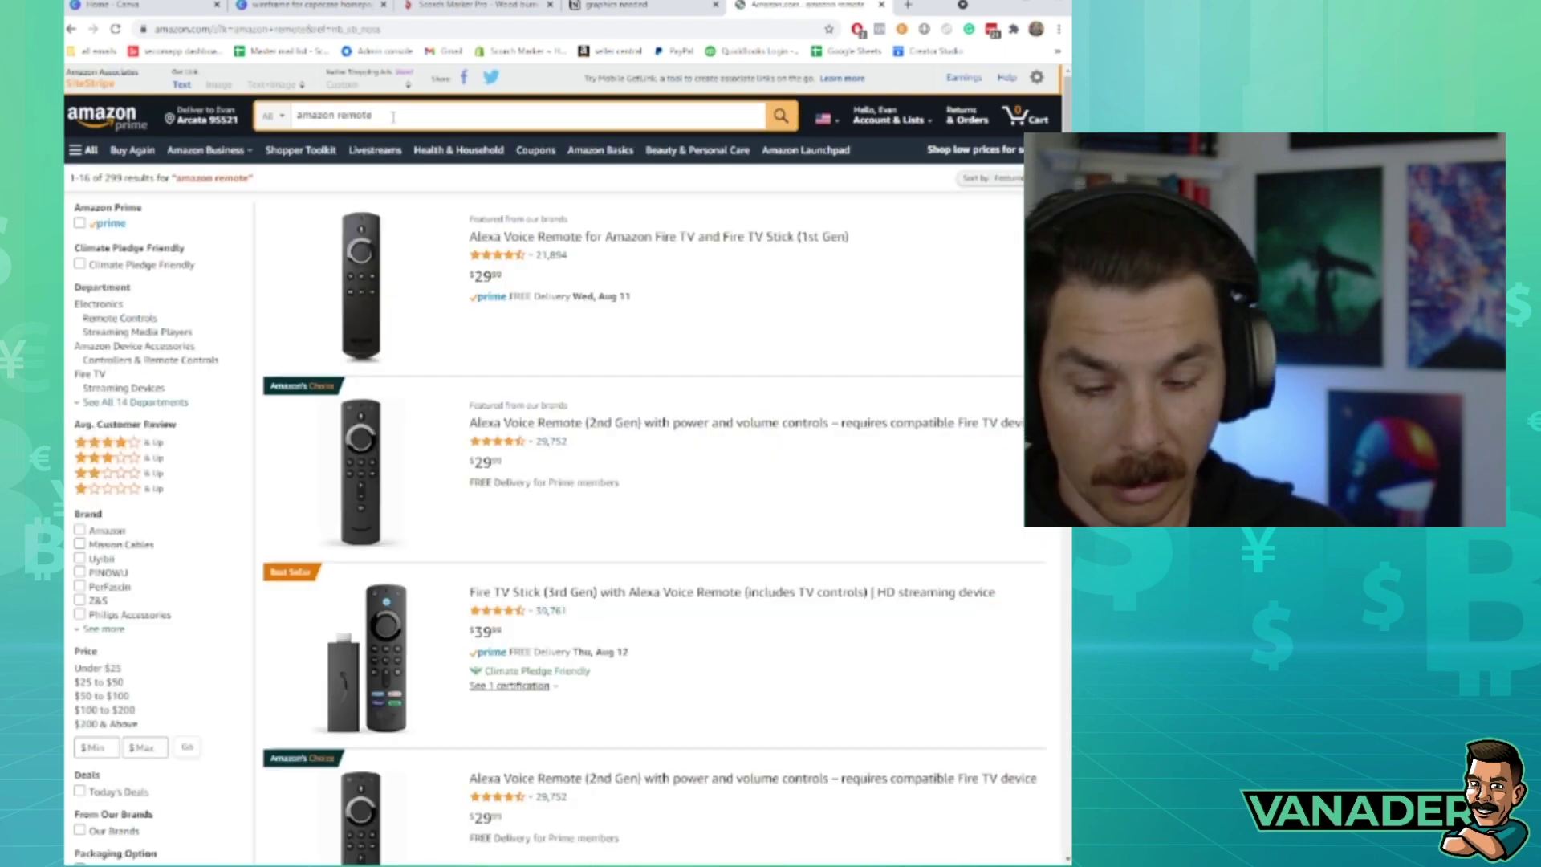
left_click(392, 115)
type("co")
type("se")
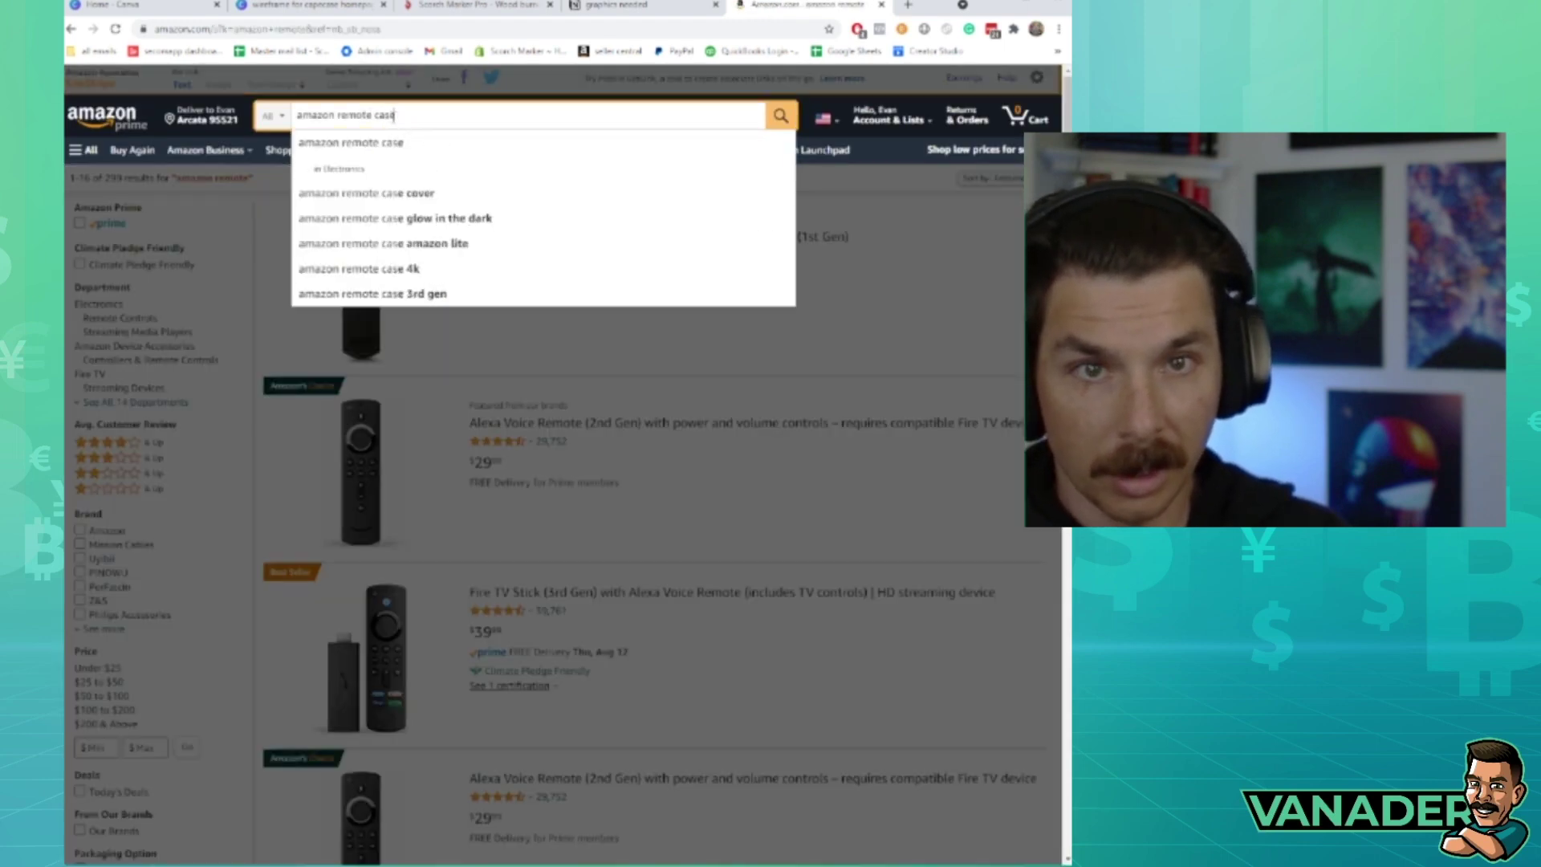
key("Return")
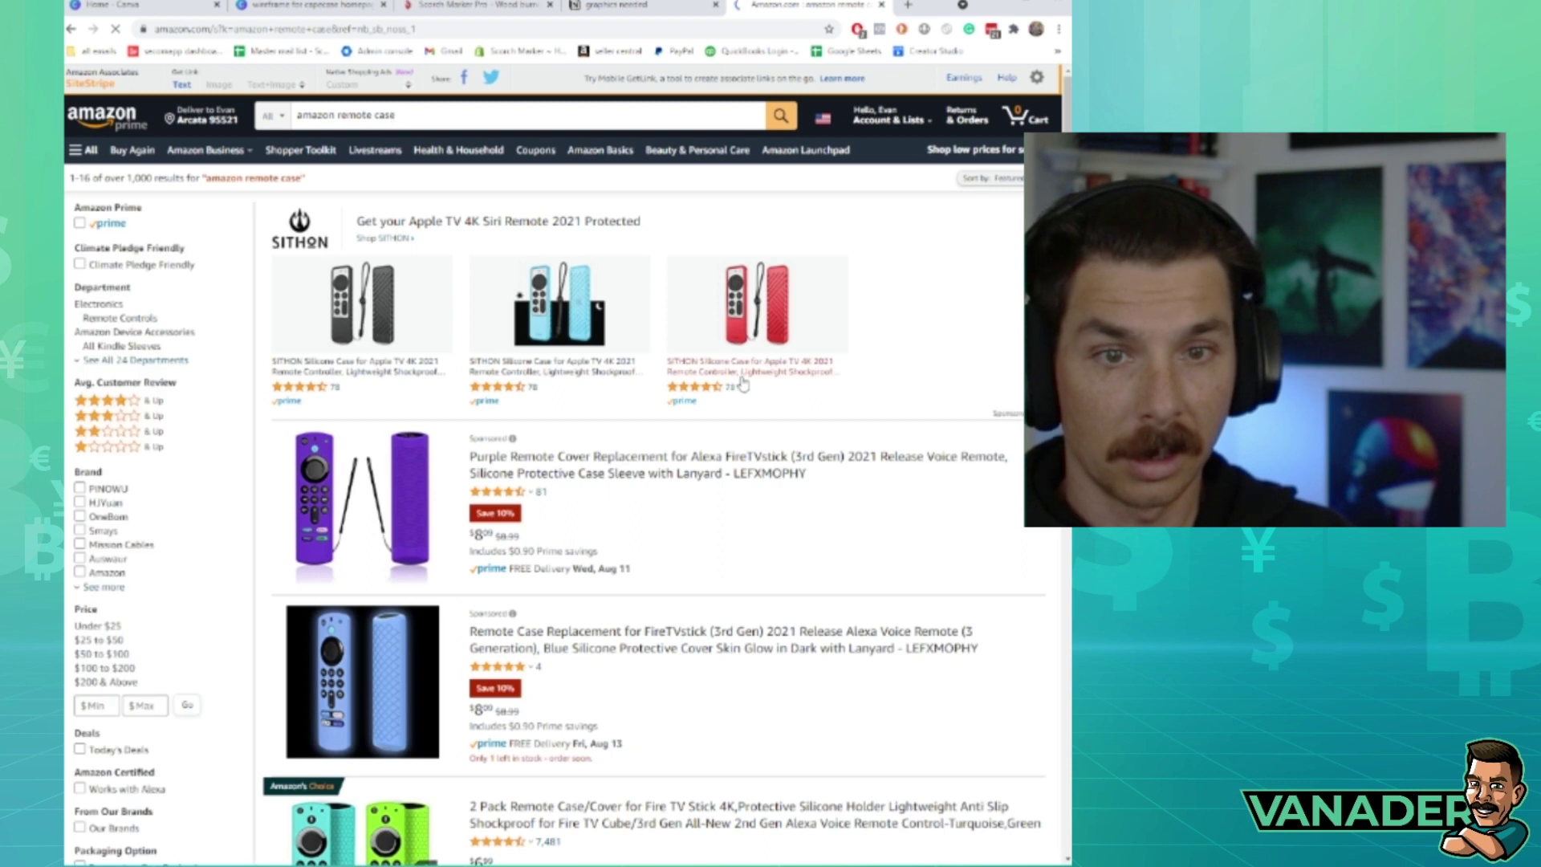
scroll(731, 434, "down", 3)
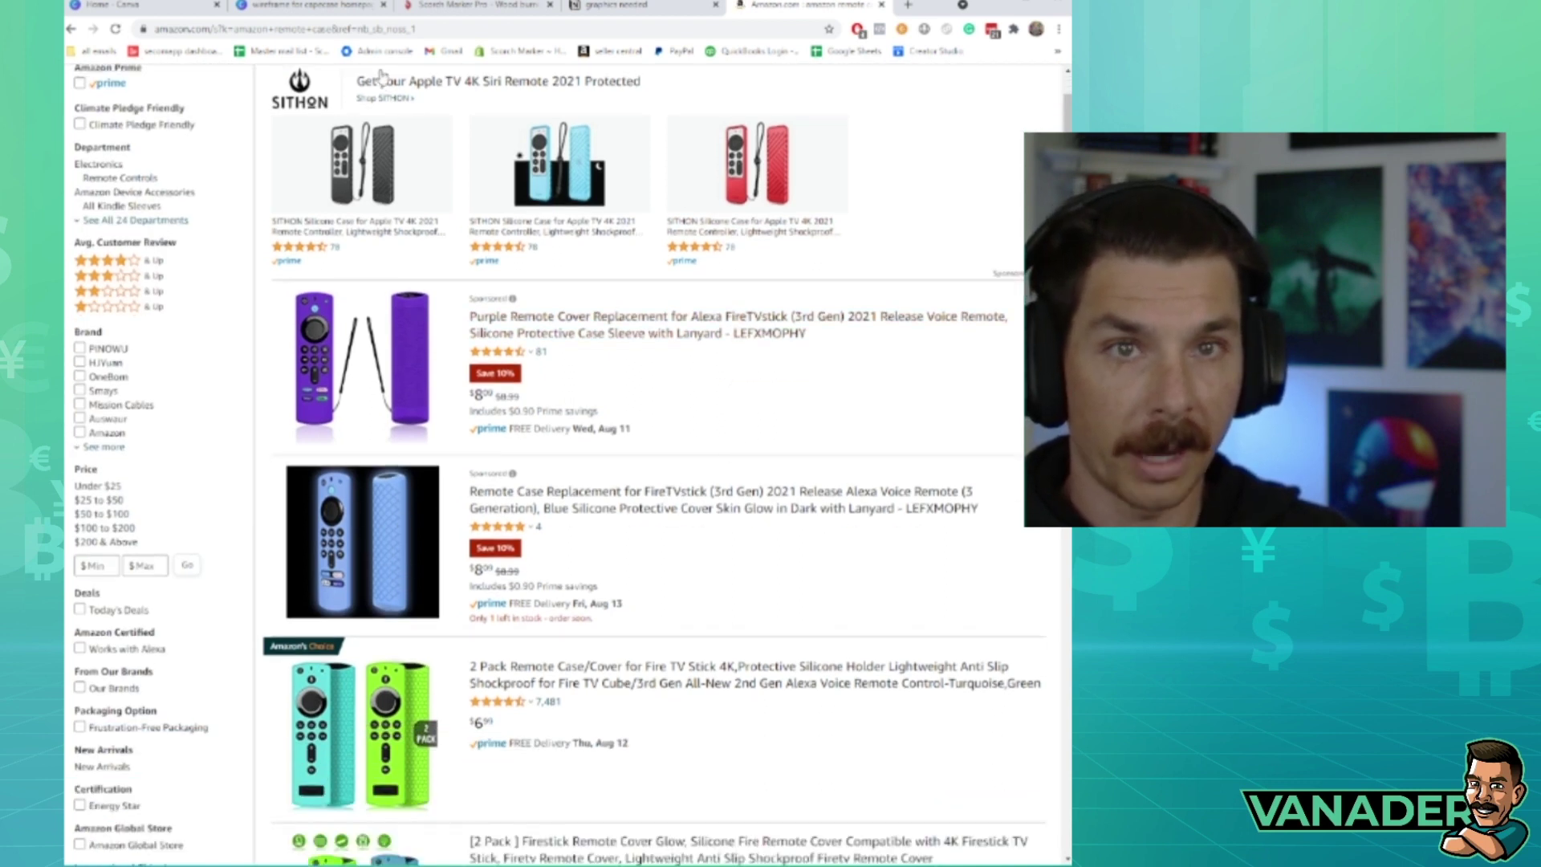
scroll(421, 582, "down", 3)
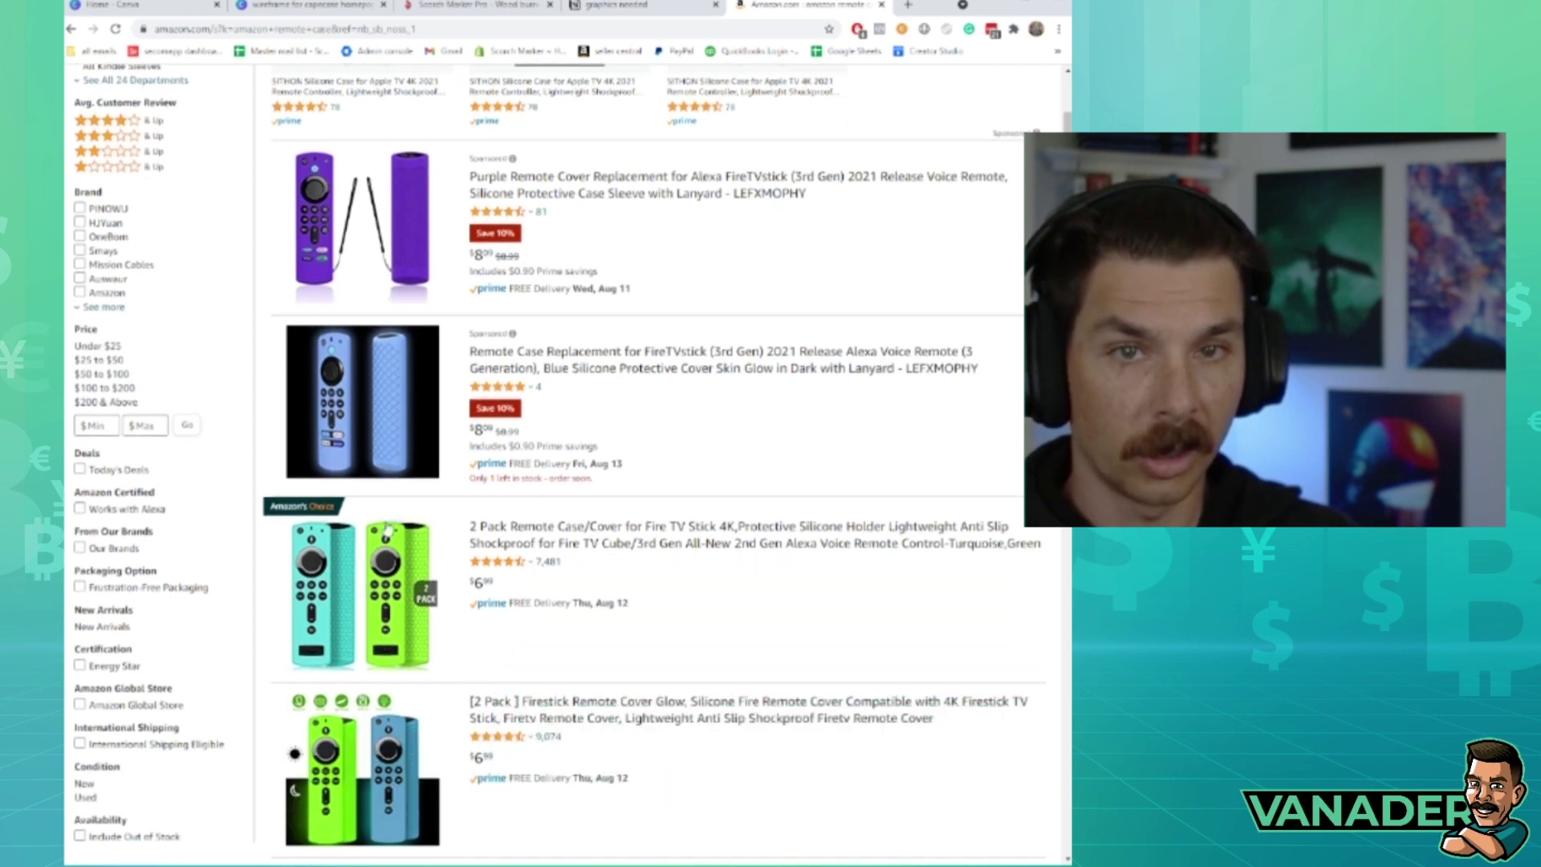
scroll(389, 530, "down", 2)
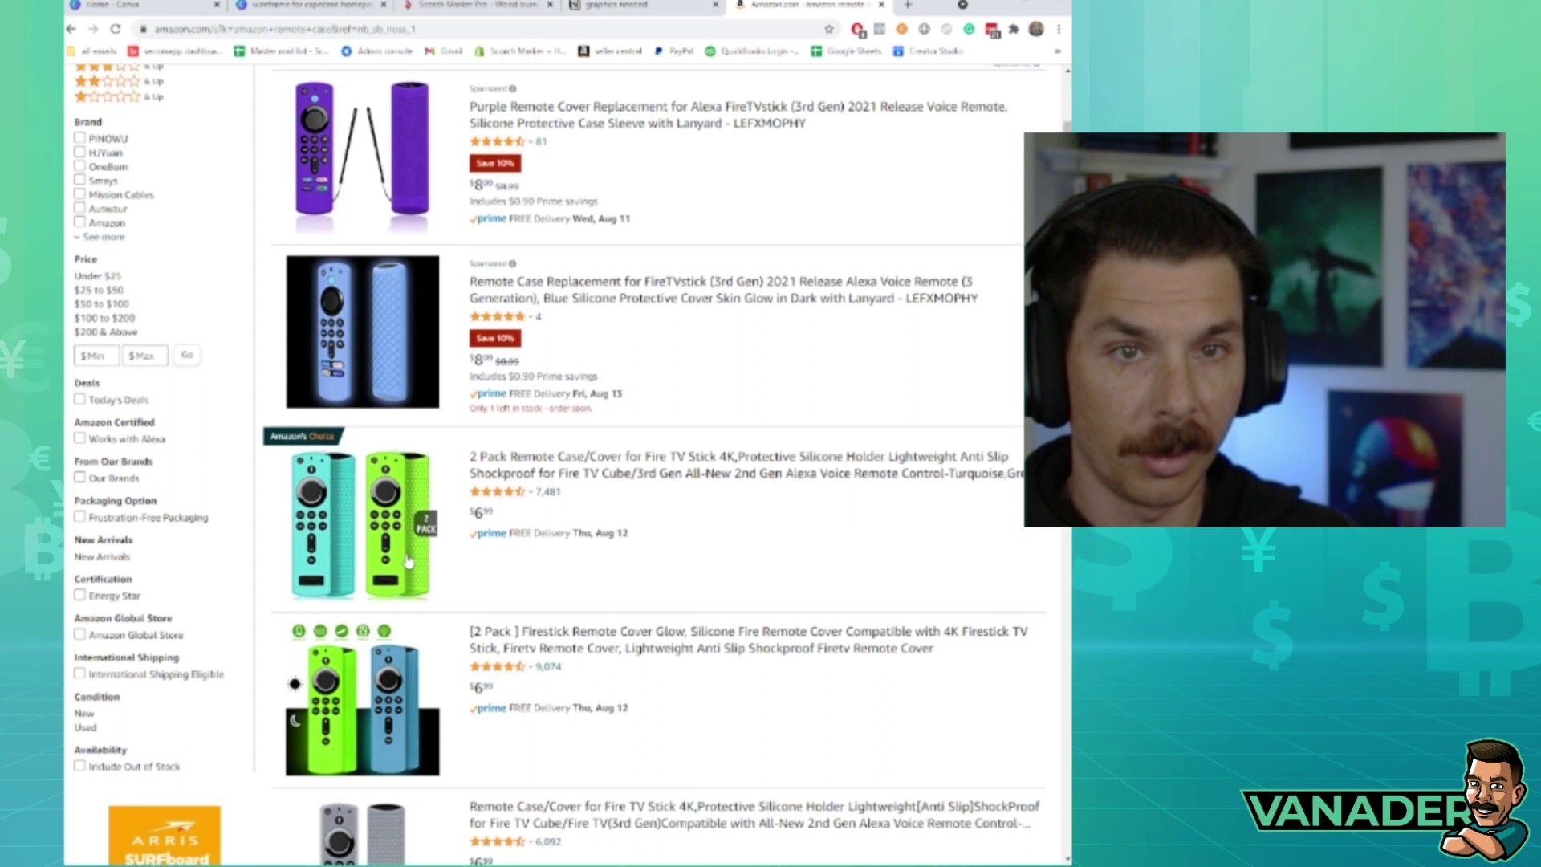
scroll(409, 578, "down", 3)
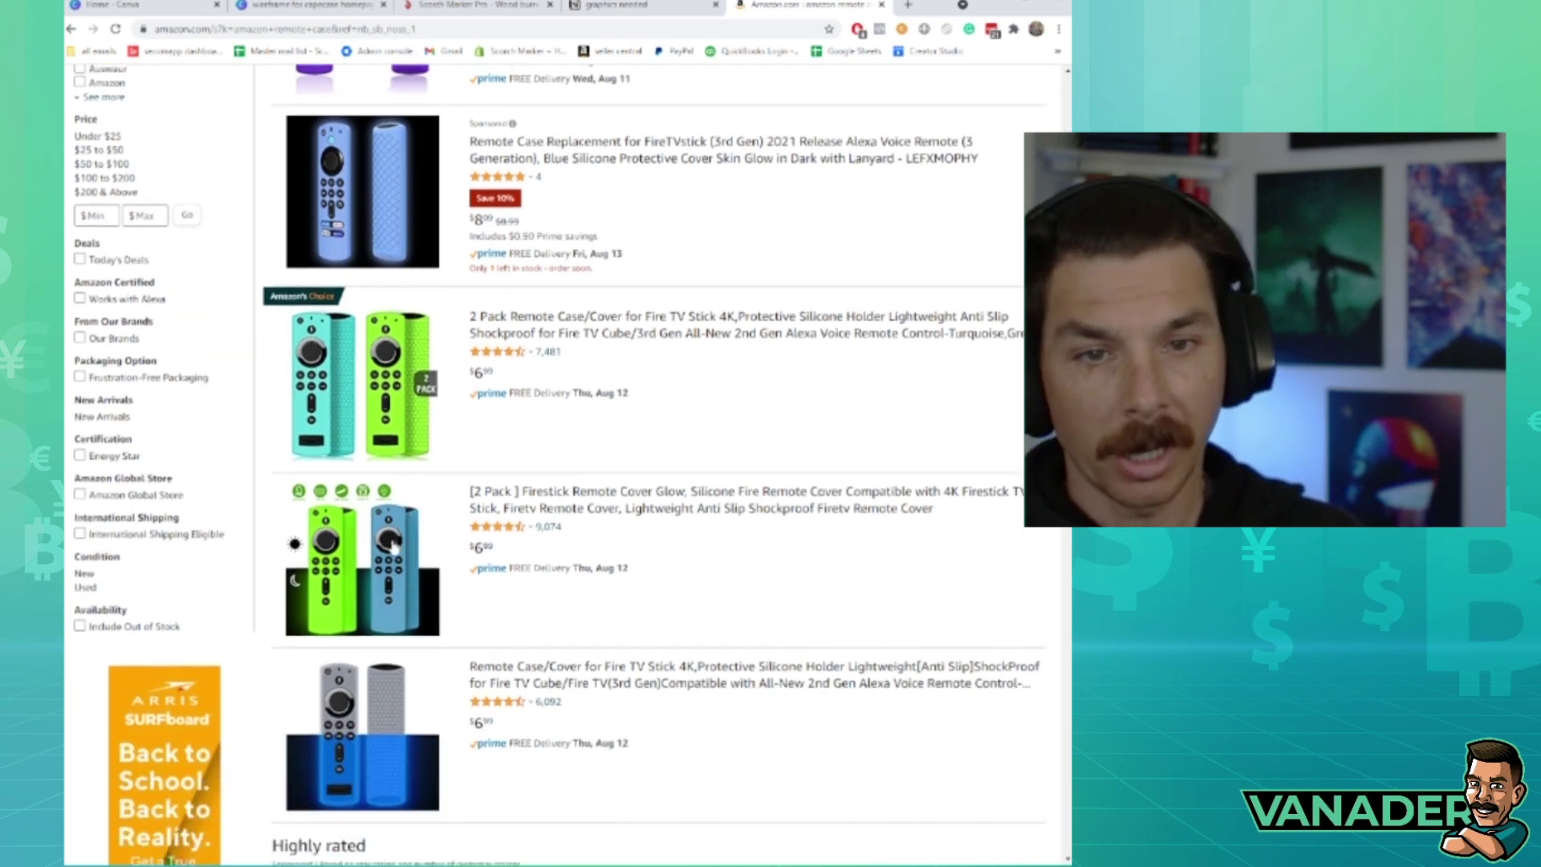
left_click(414, 593)
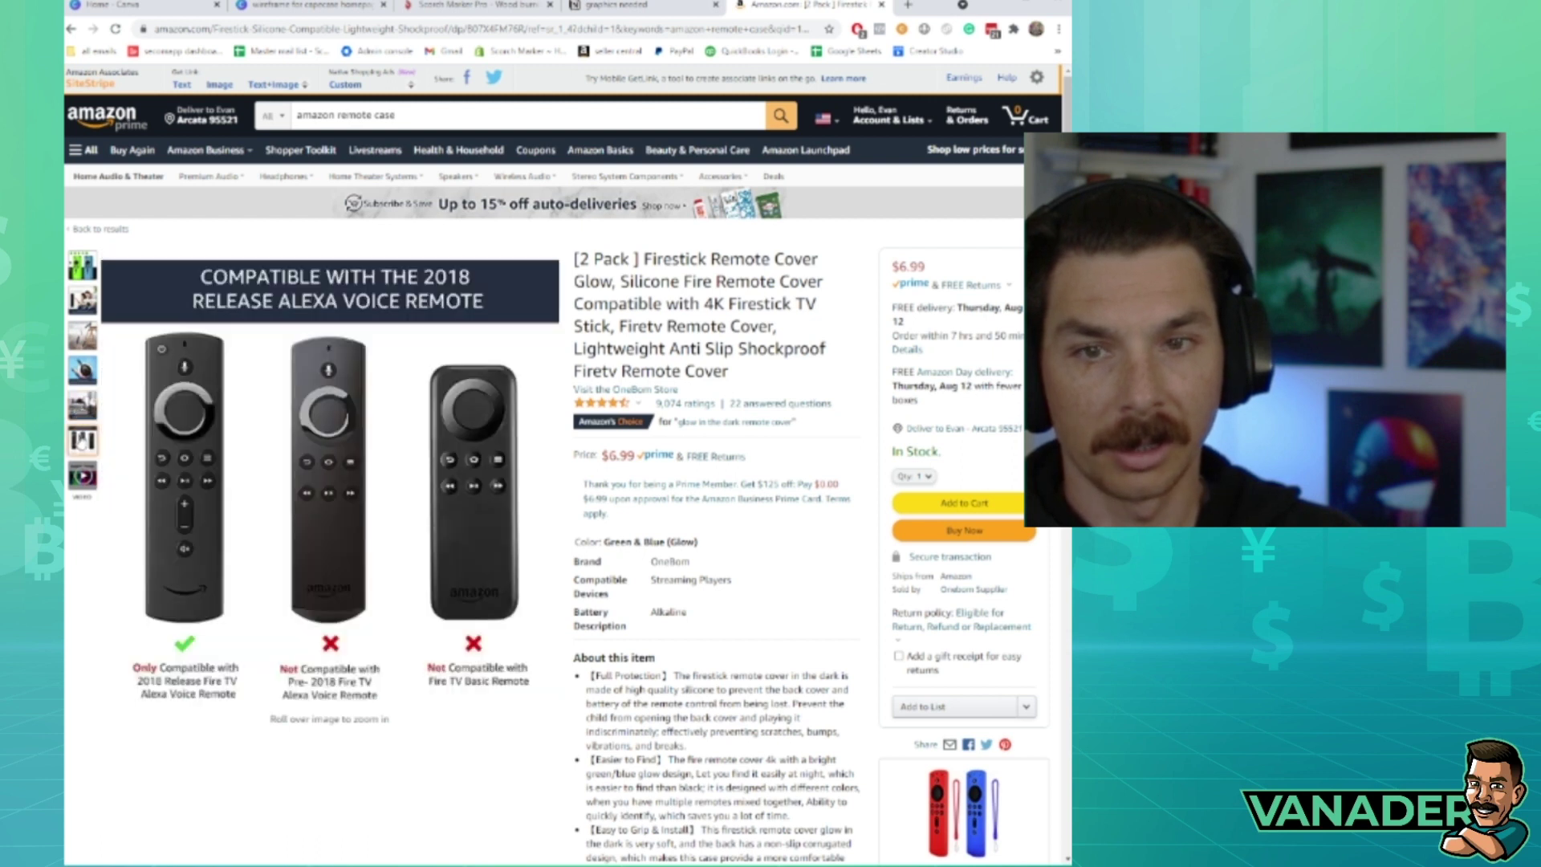
mouse_move(82, 439)
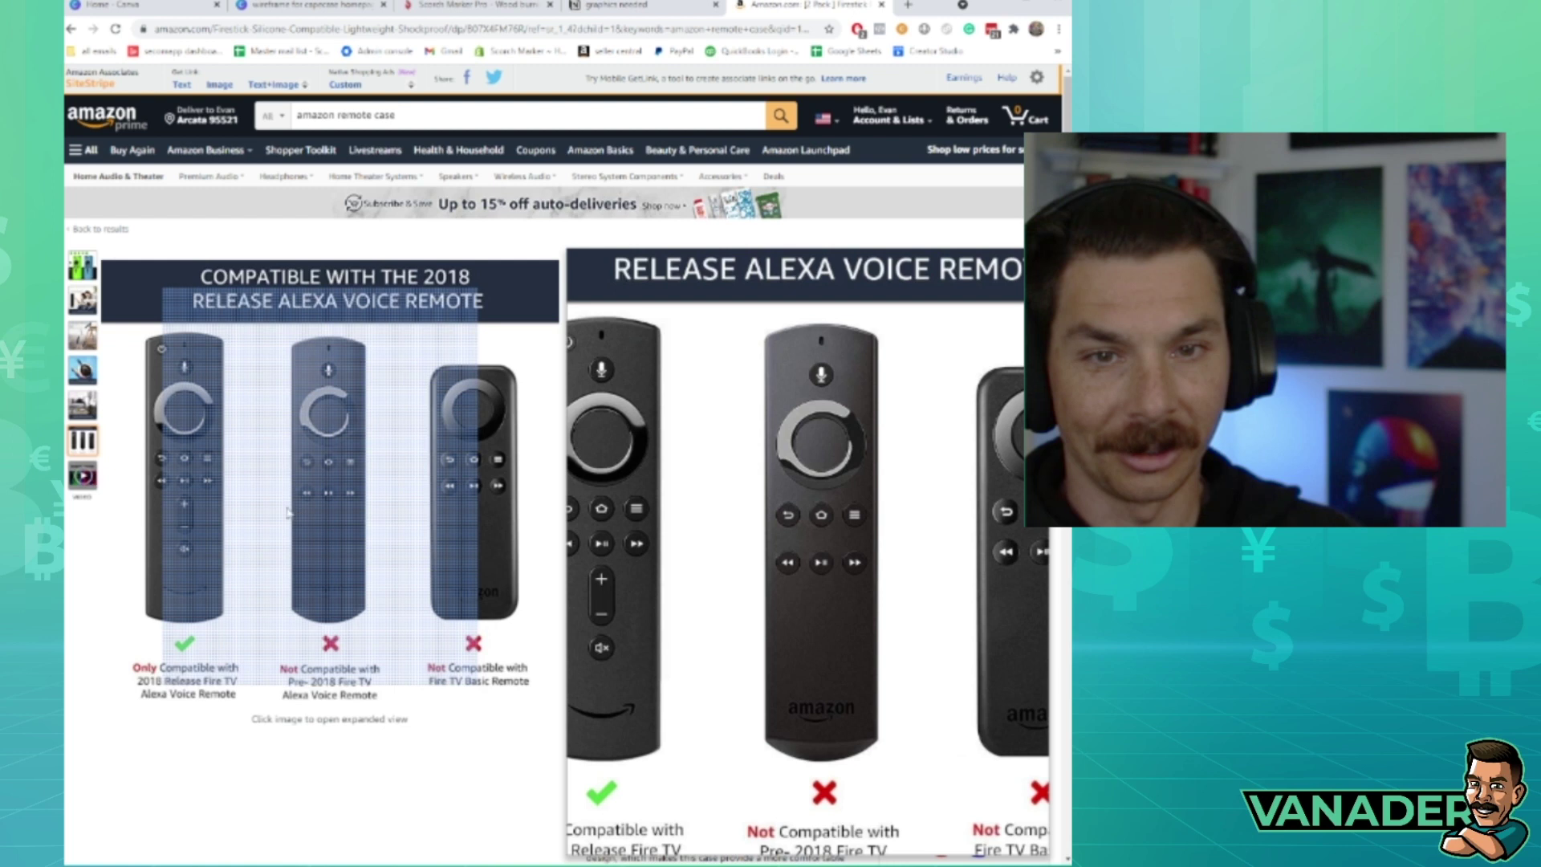
- Enlarge the remote compatibility infographic, then return to the Notion notes
left_click(419, 527)
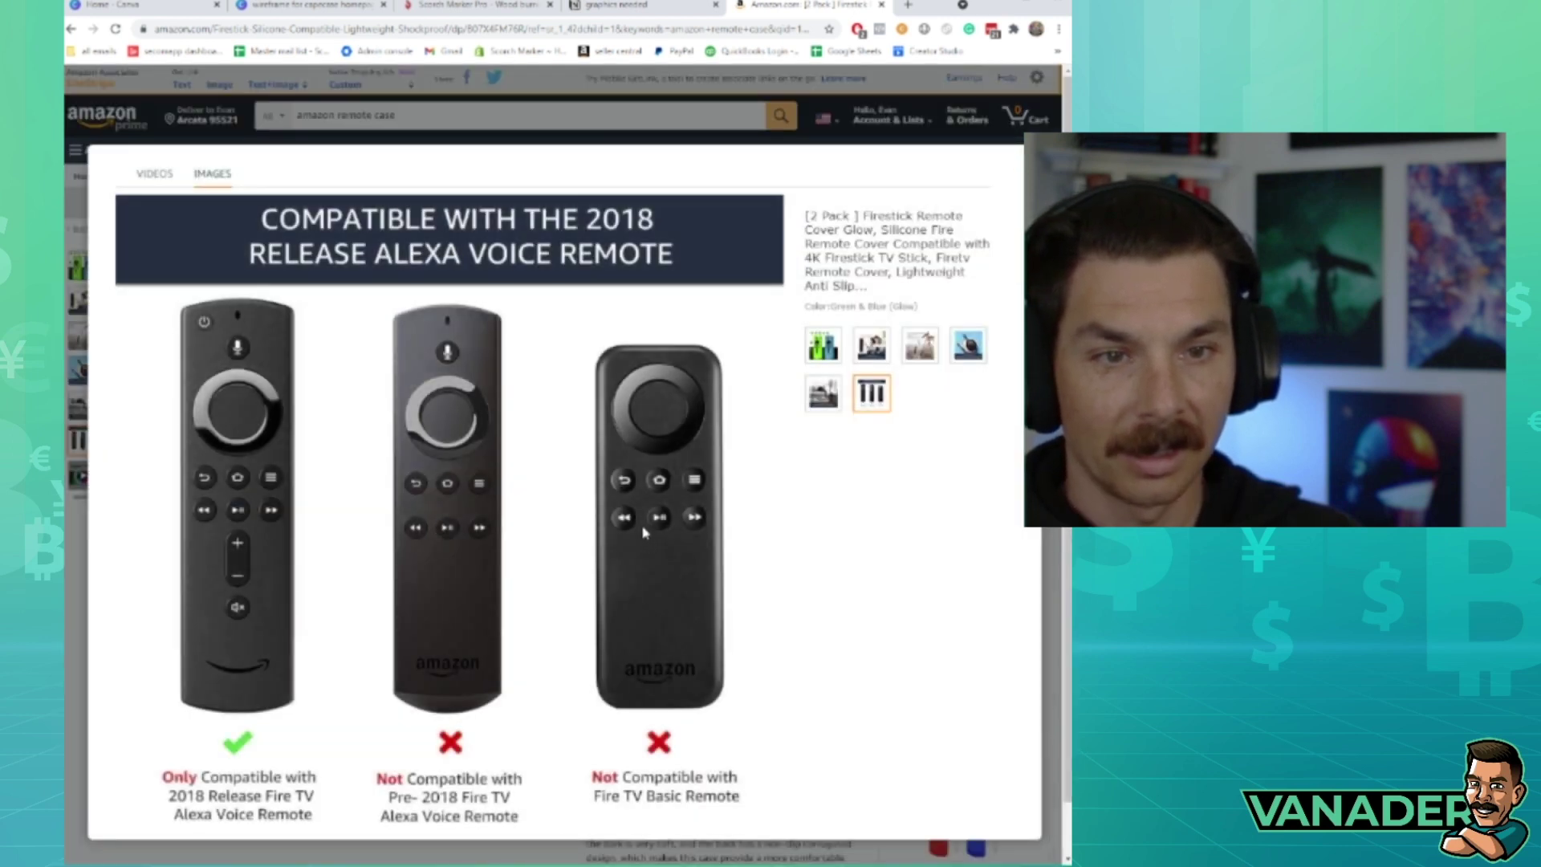
left_click(608, 5)
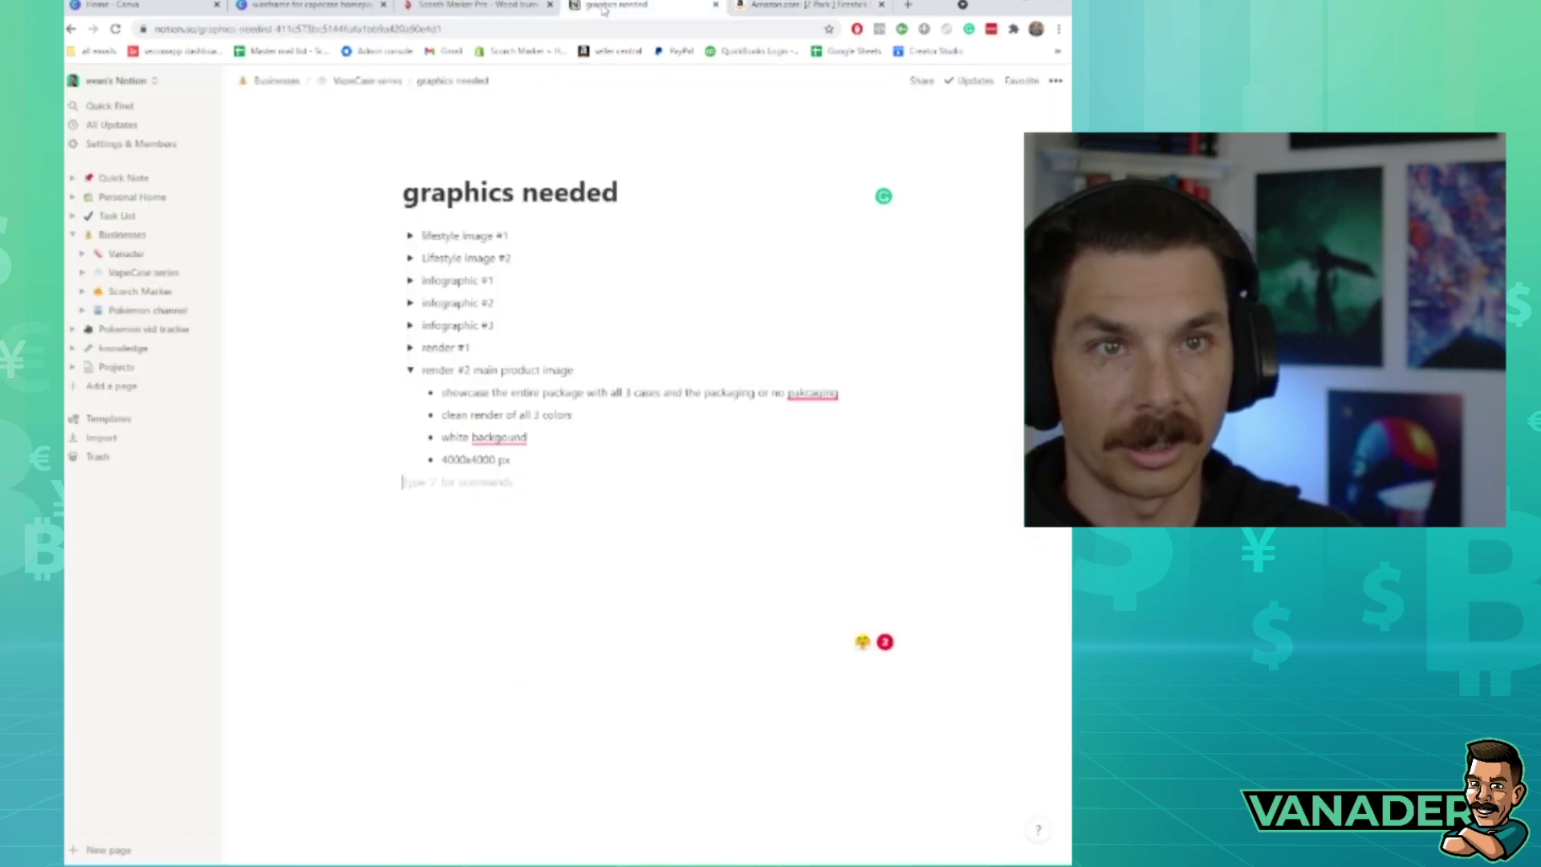
- Paste the remote compatibility image as a new bullet under infographic #3
left_click(410, 346)
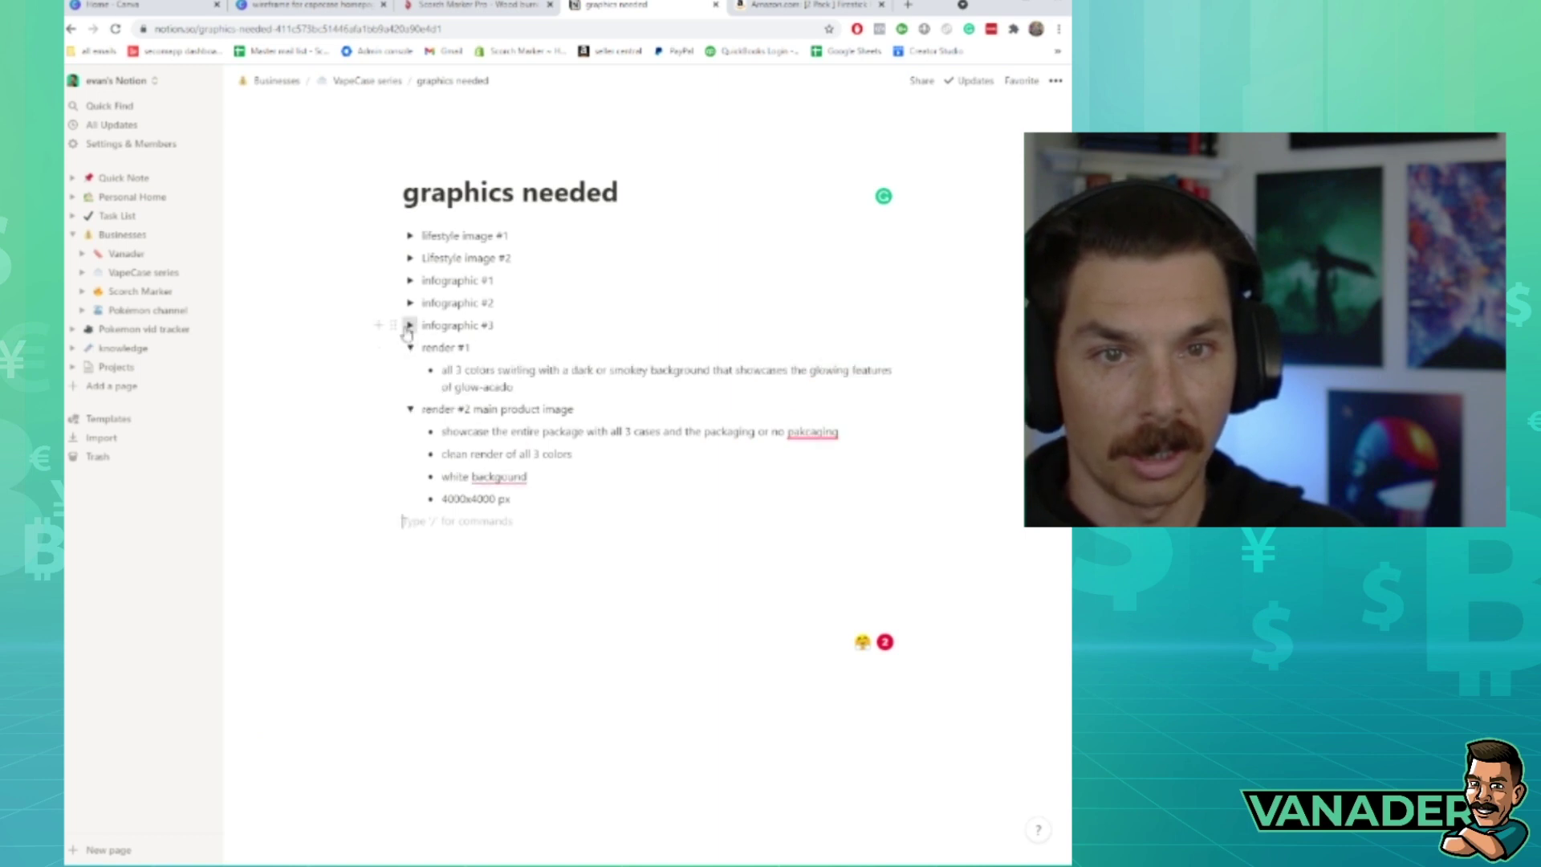
left_click(409, 326)
left_click(560, 414)
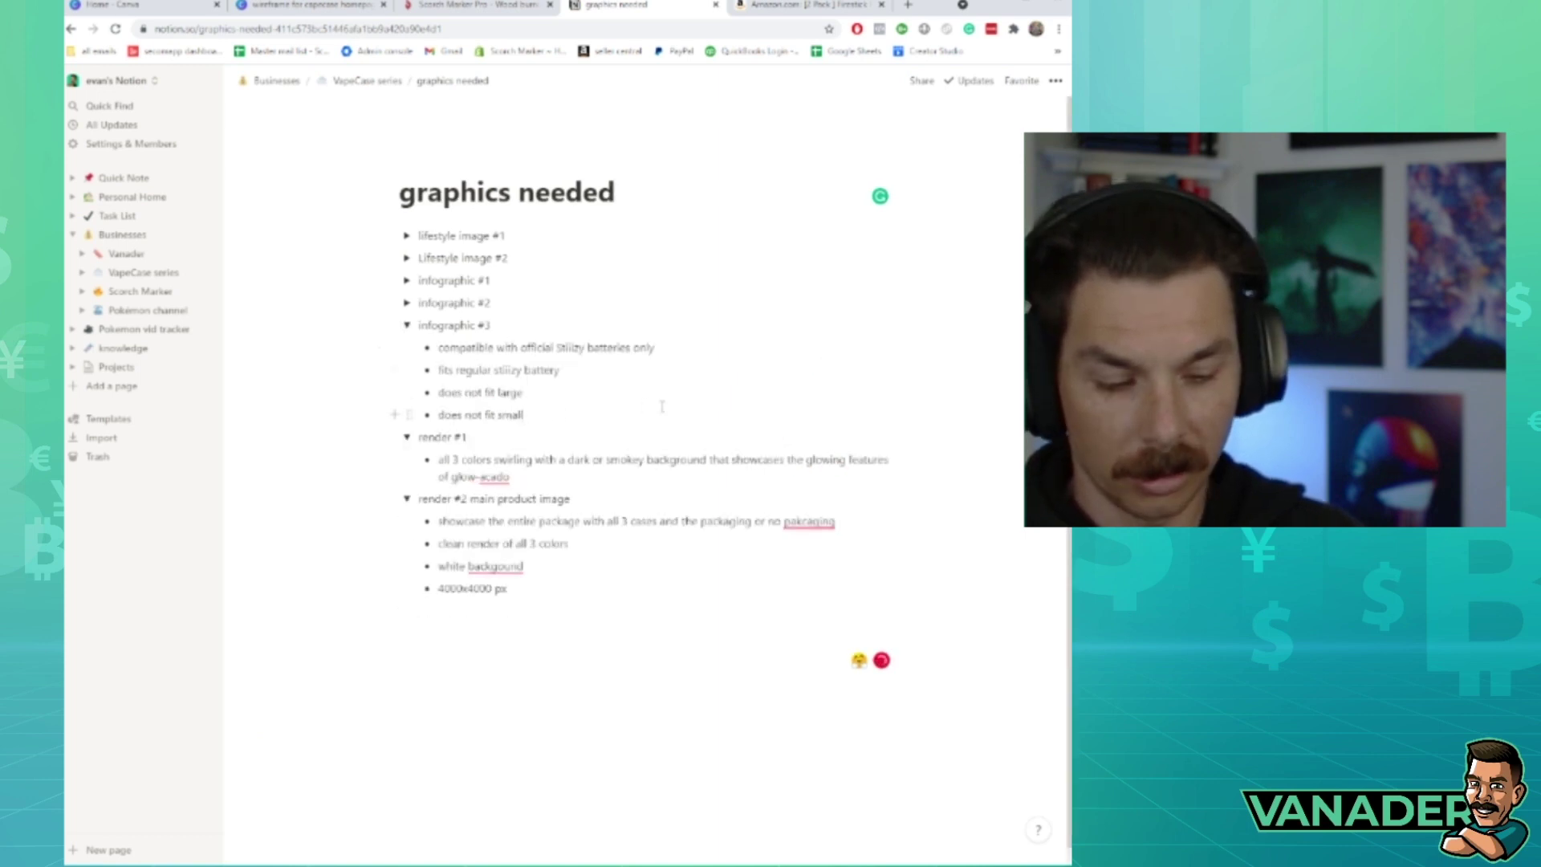
key("Return")
key("ctrl+v")
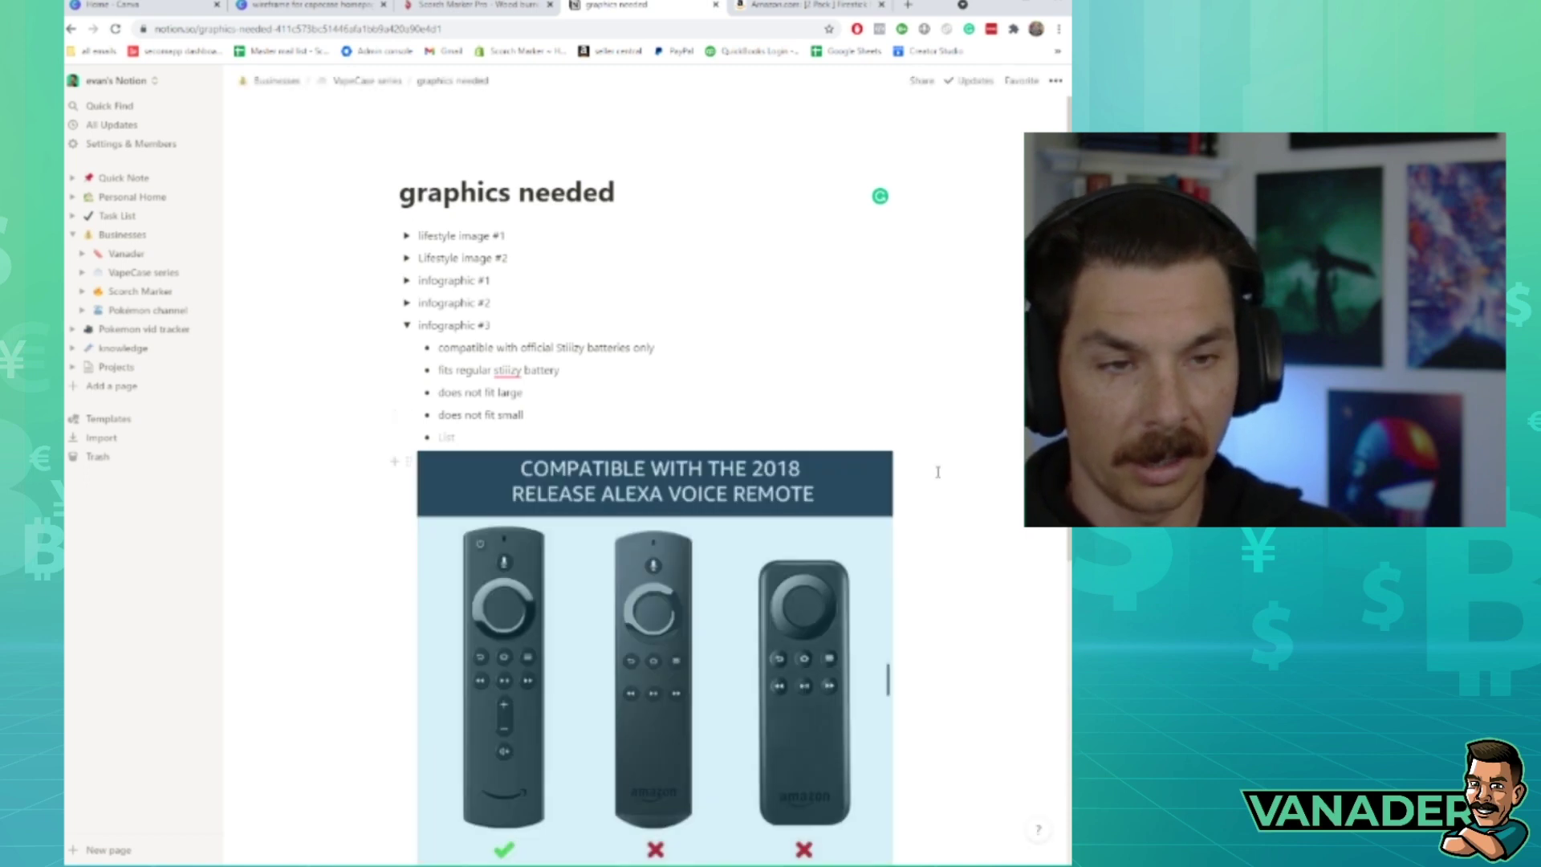
scroll(661, 413, "down", 3)
scroll(650, 457, "down", 2)
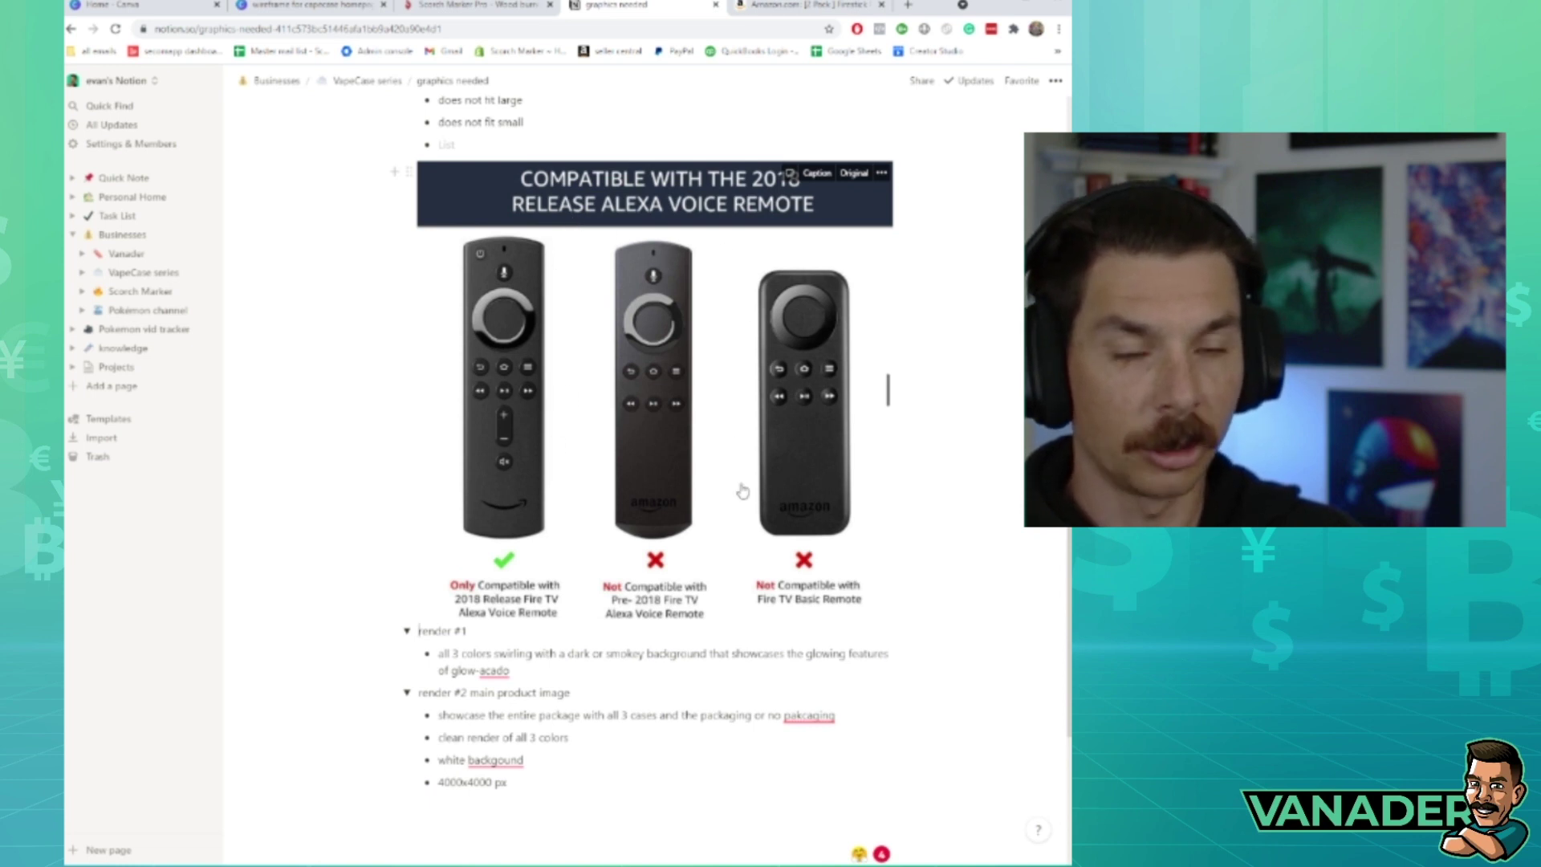
scroll(745, 512, "up", 1)
scroll(745, 511, "up", 3)
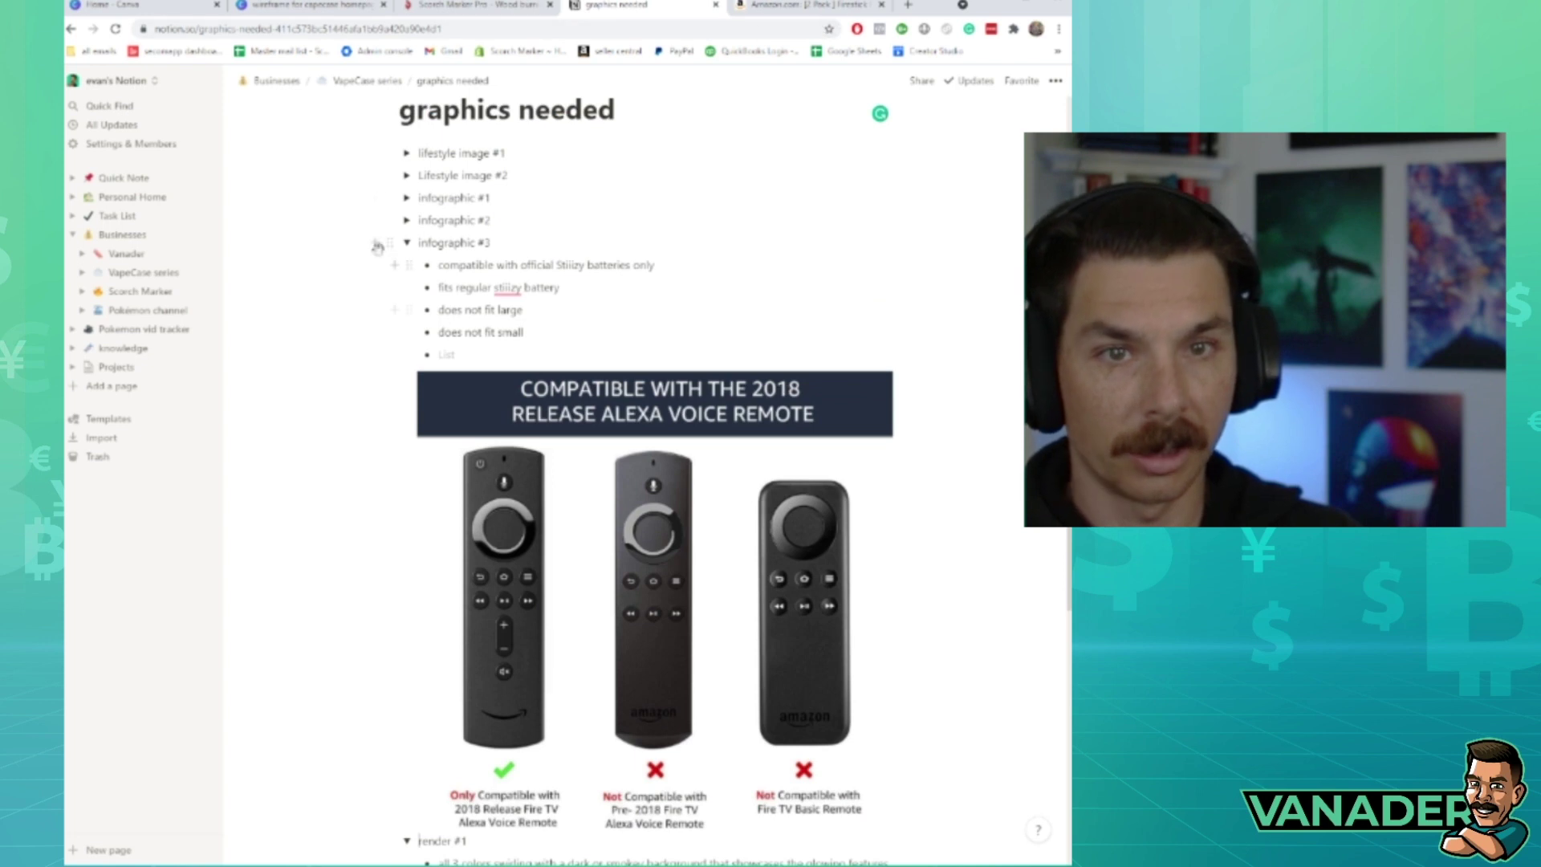
- View the glow remote cover's enlarged product image on Amazon, then return to Notion
key("ctrl+Tab")
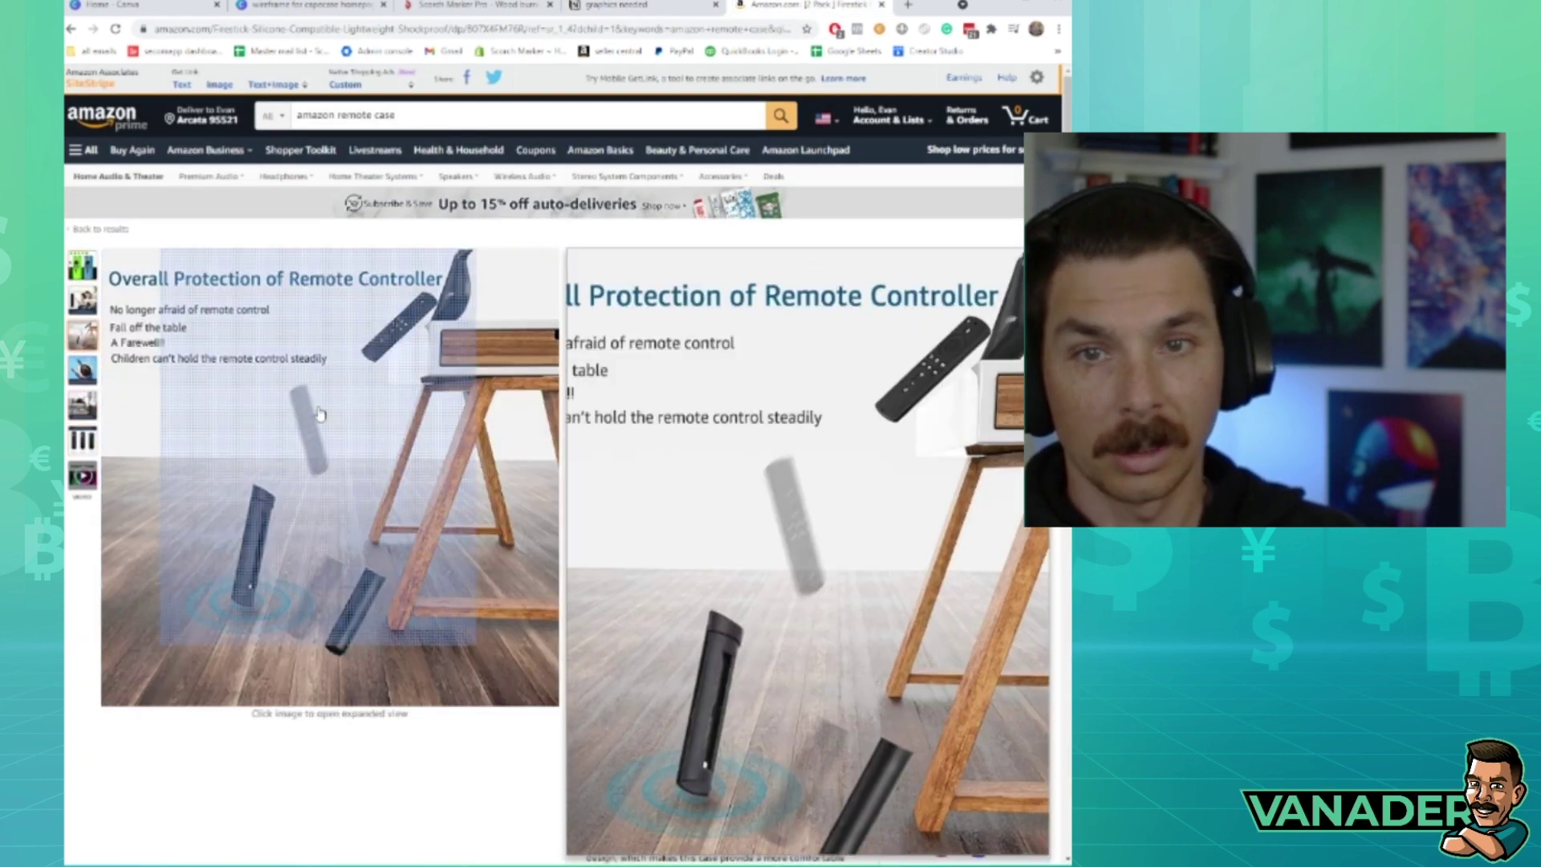
left_click(325, 482)
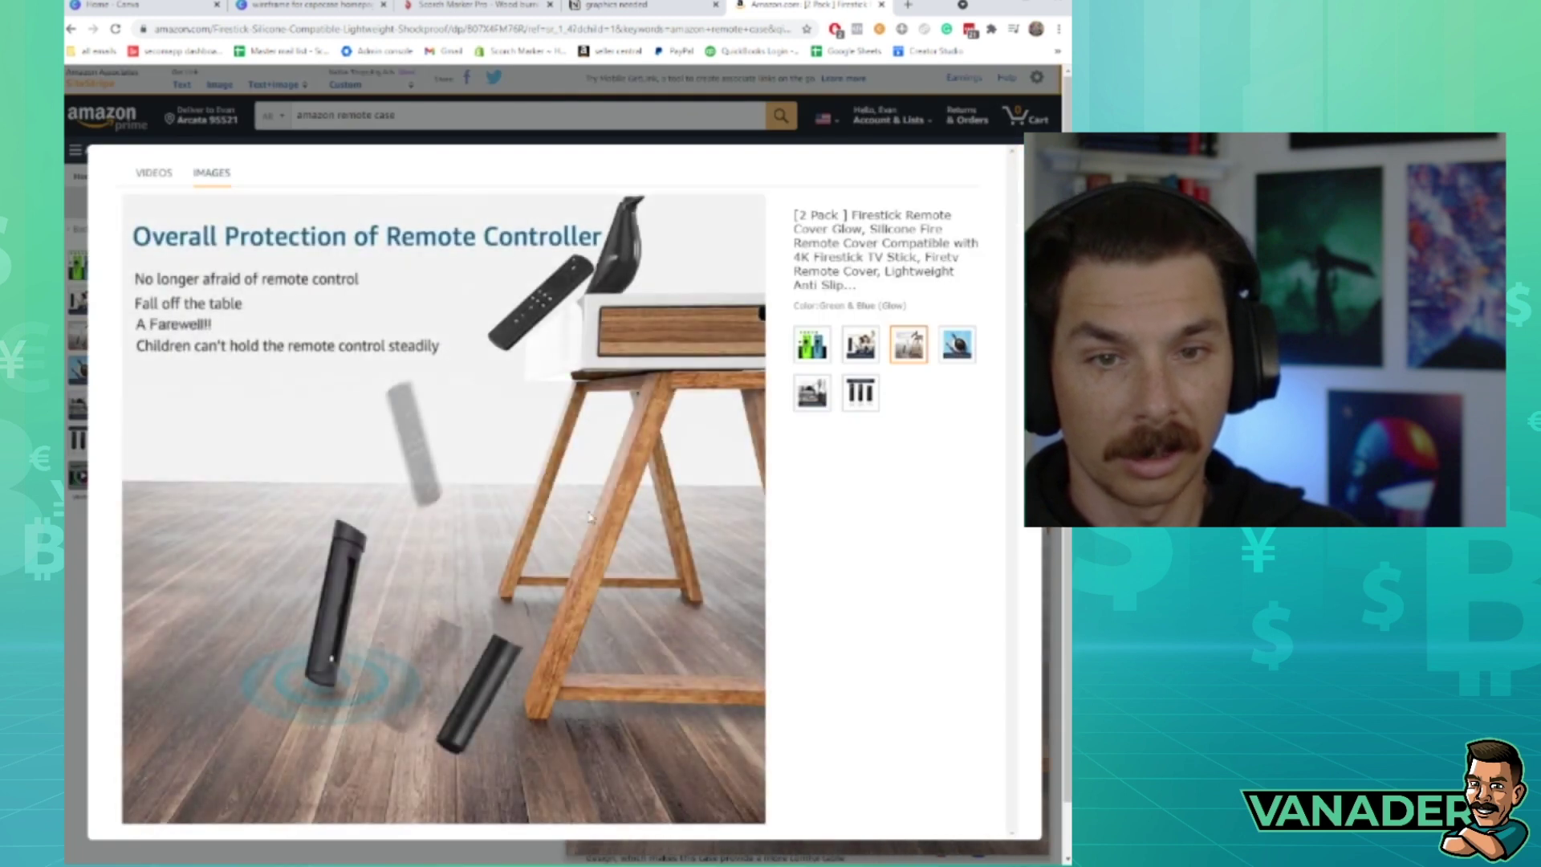
left_click(628, 9)
- Review the lifestyle image and infographic toggles' notes
left_click(410, 236)
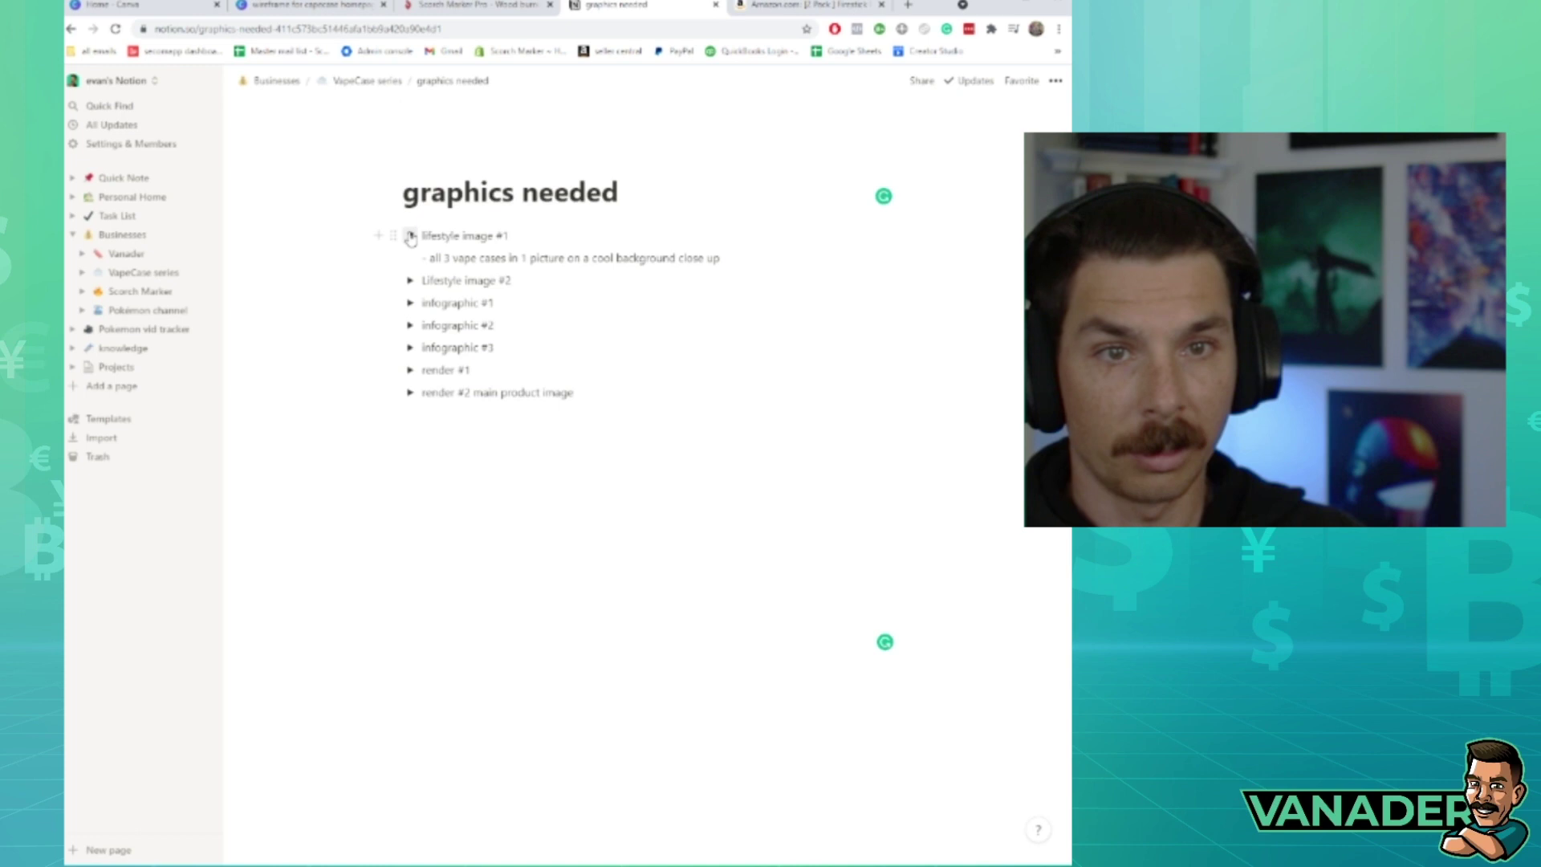
left_click(410, 237)
left_click(410, 258)
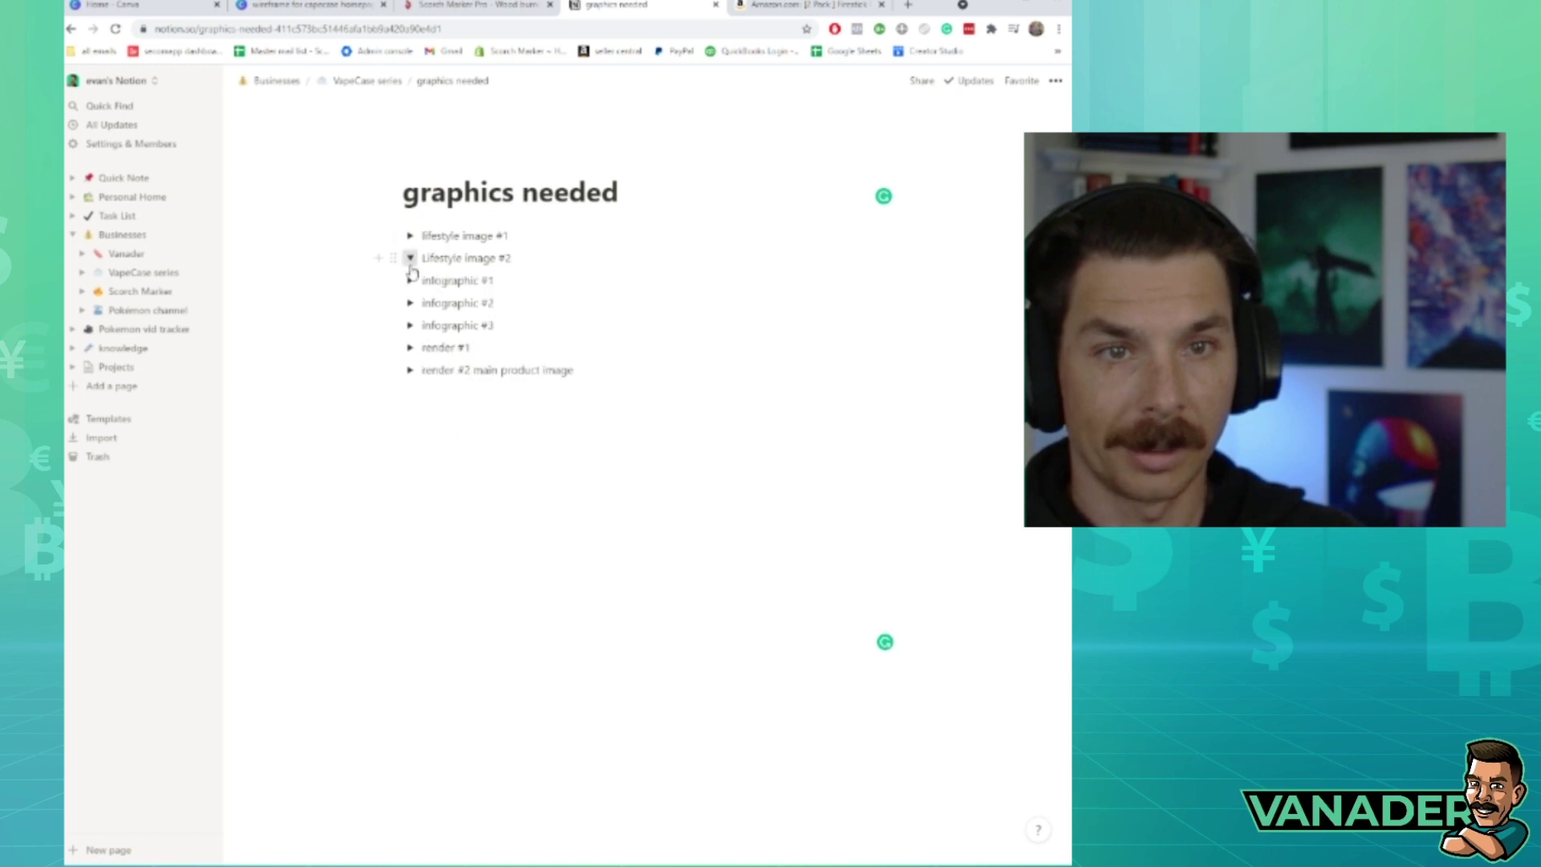
left_click(410, 281)
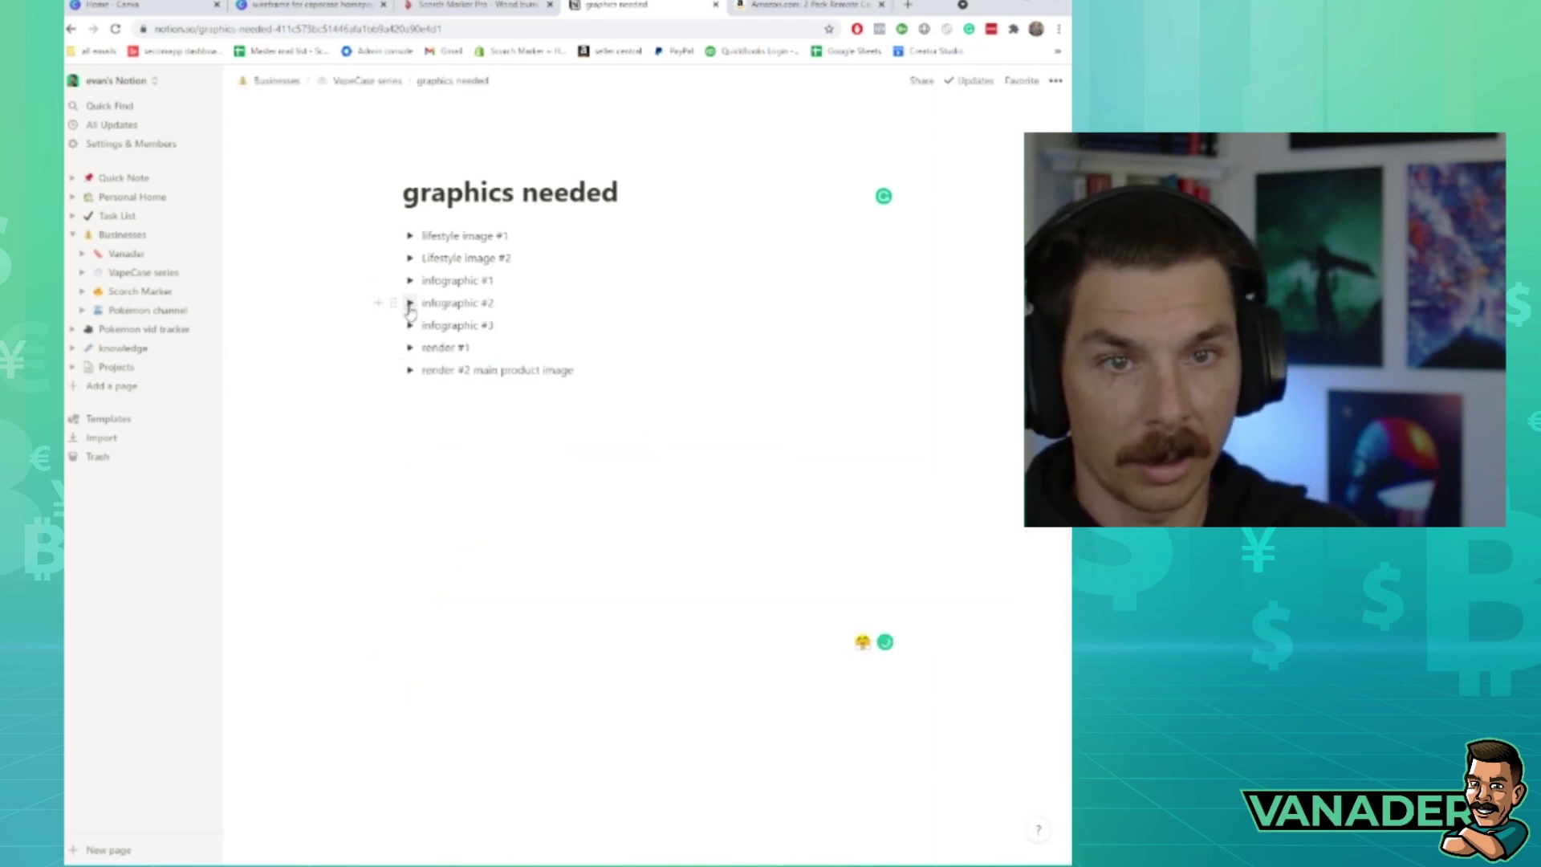
left_click(409, 302)
- Review the infographic #3 and render toggles, then add a '3d animation loop' item at the list end
left_click(406, 302)
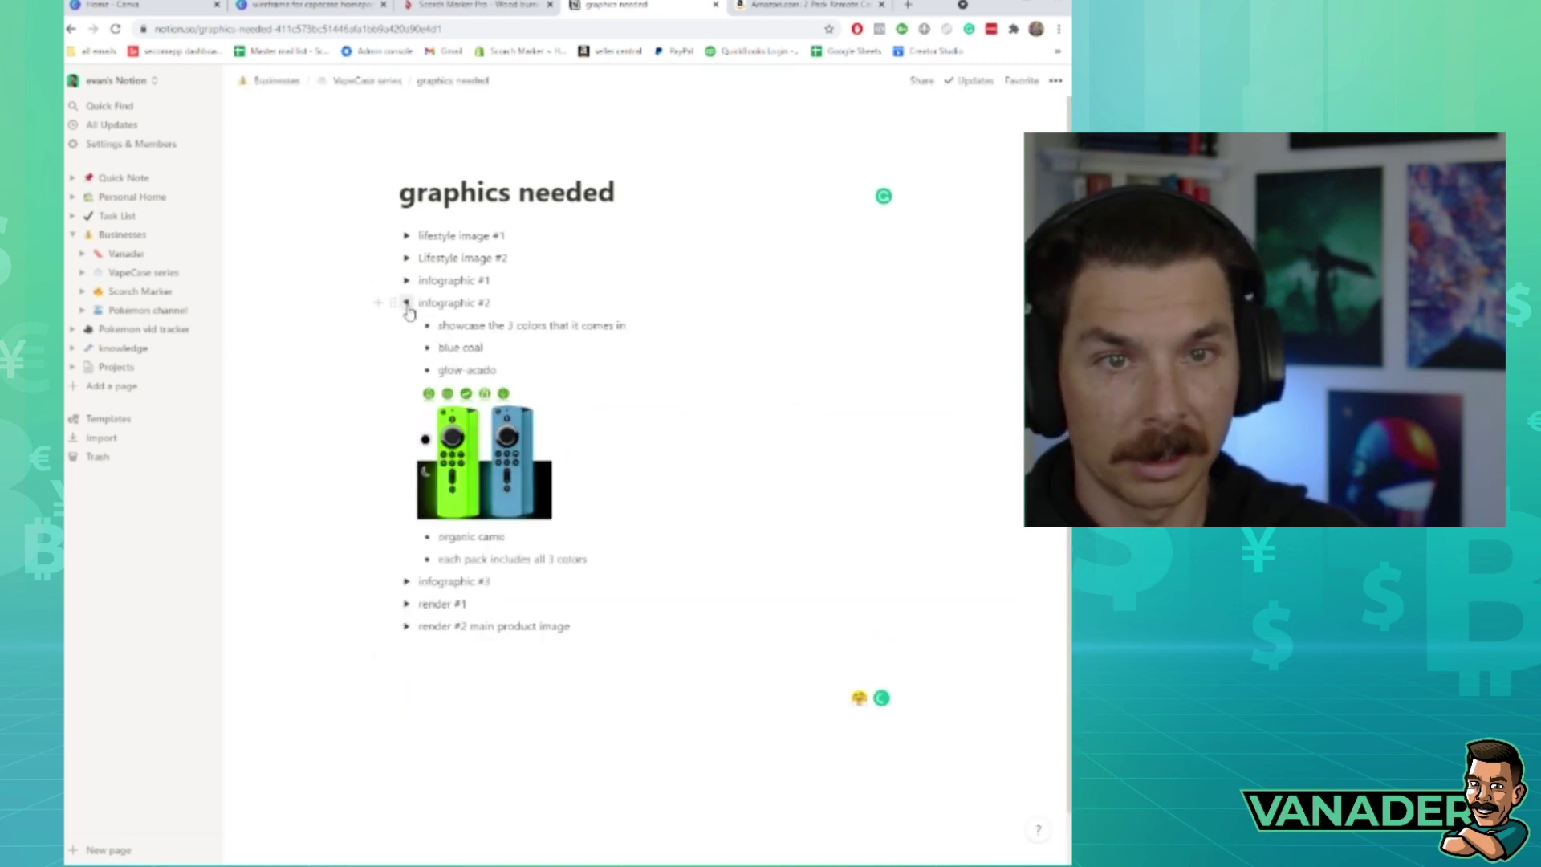
left_click(407, 302)
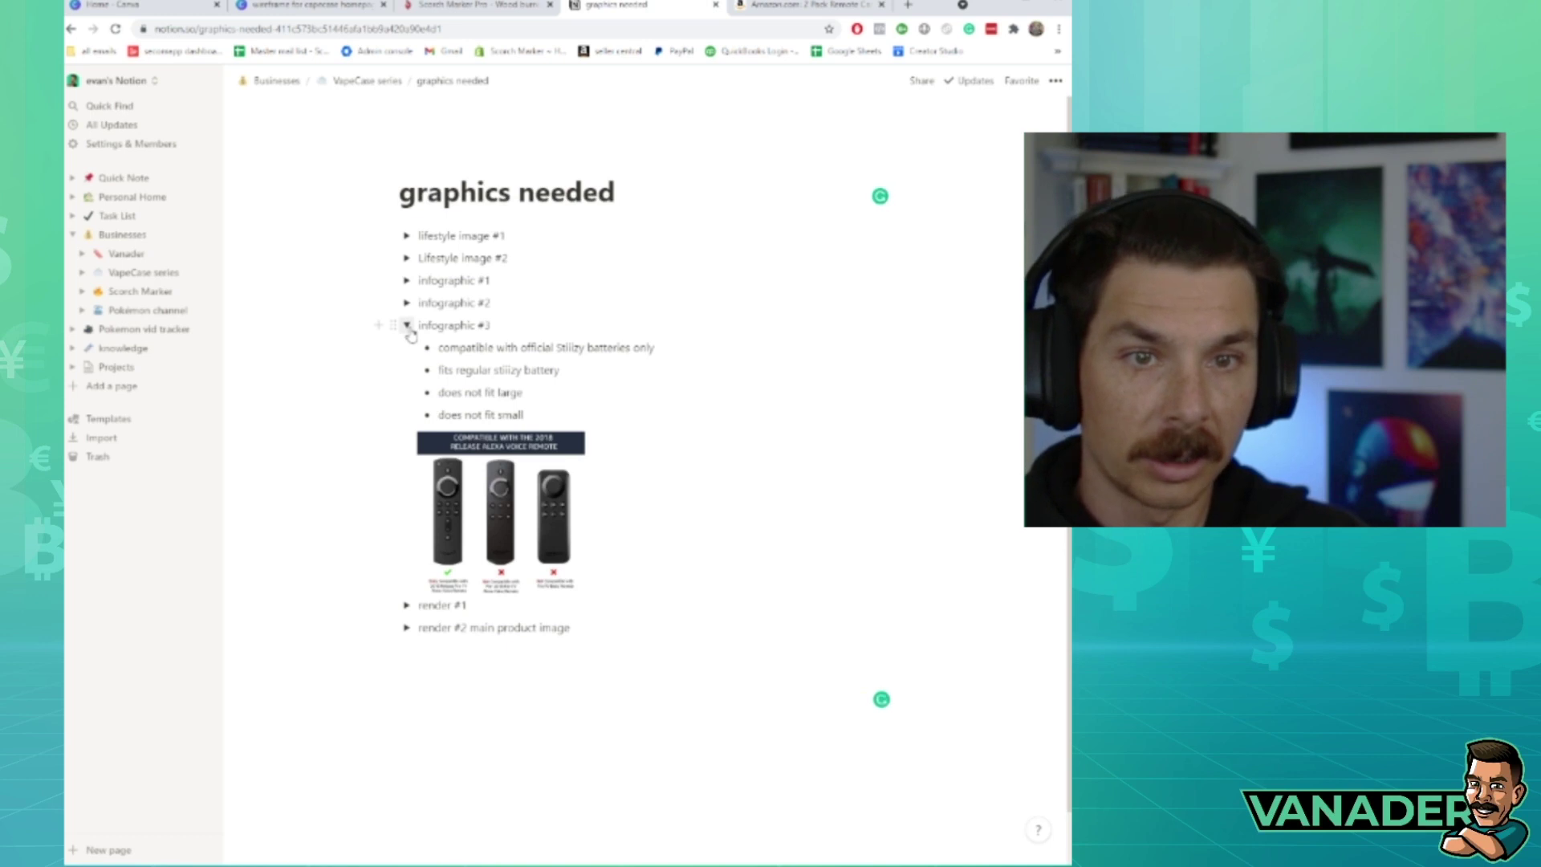
left_click(409, 325)
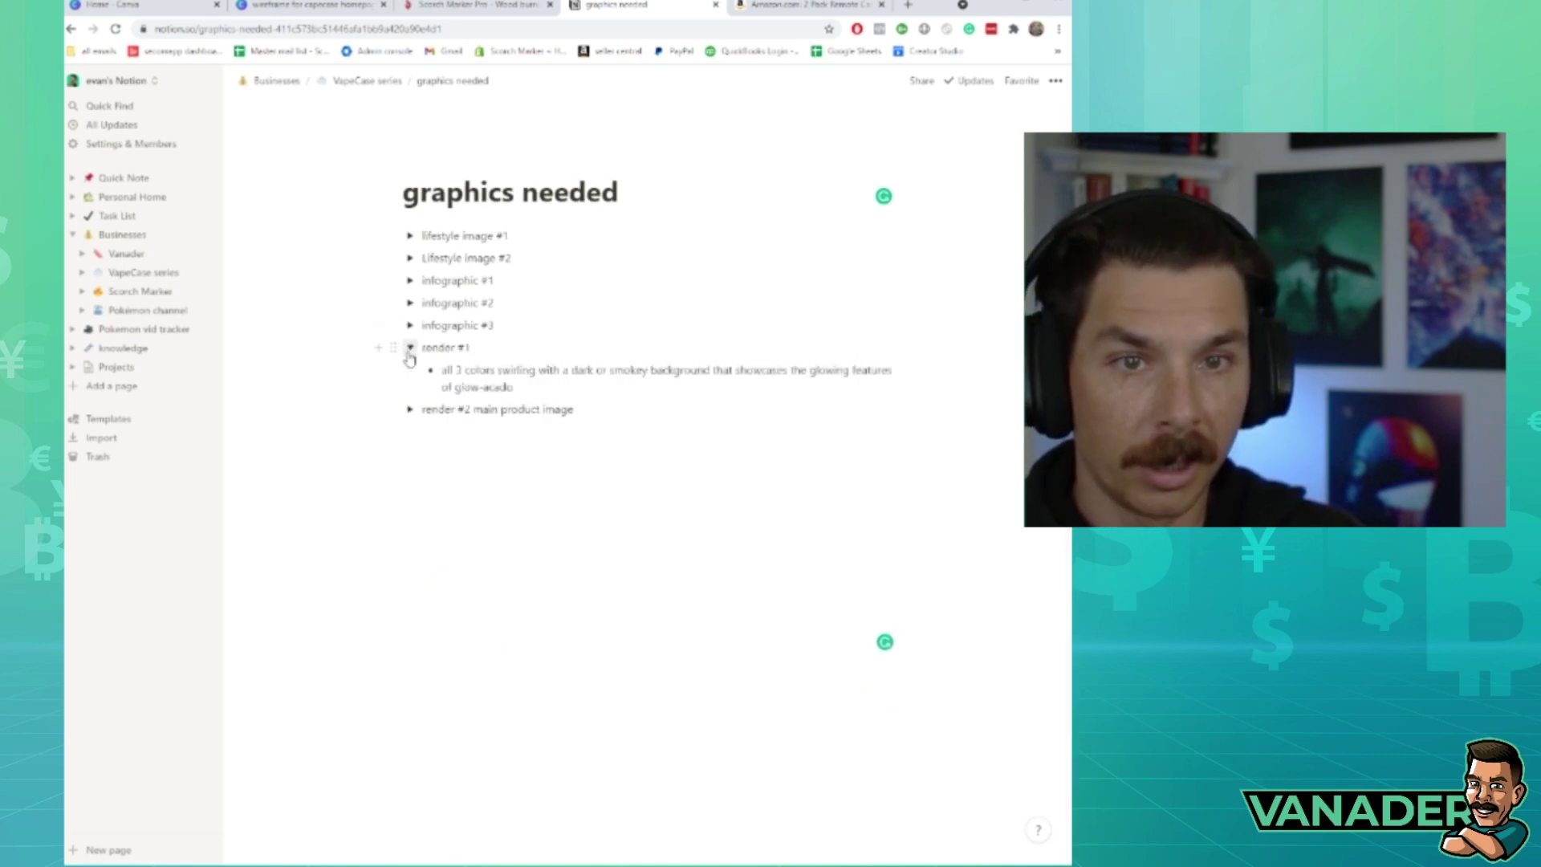
left_click(413, 348)
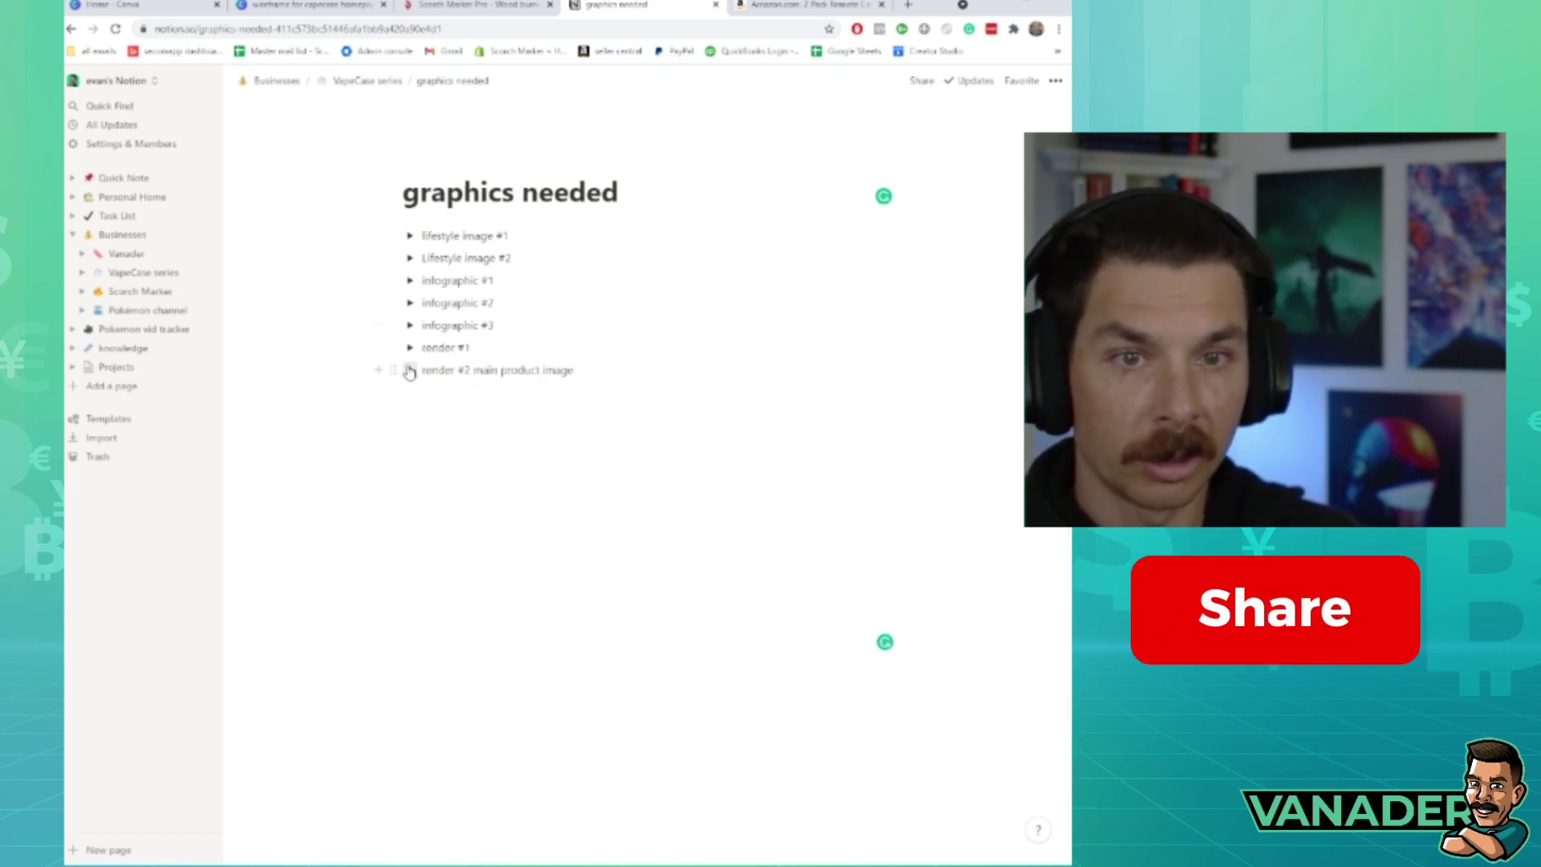
left_click(410, 371)
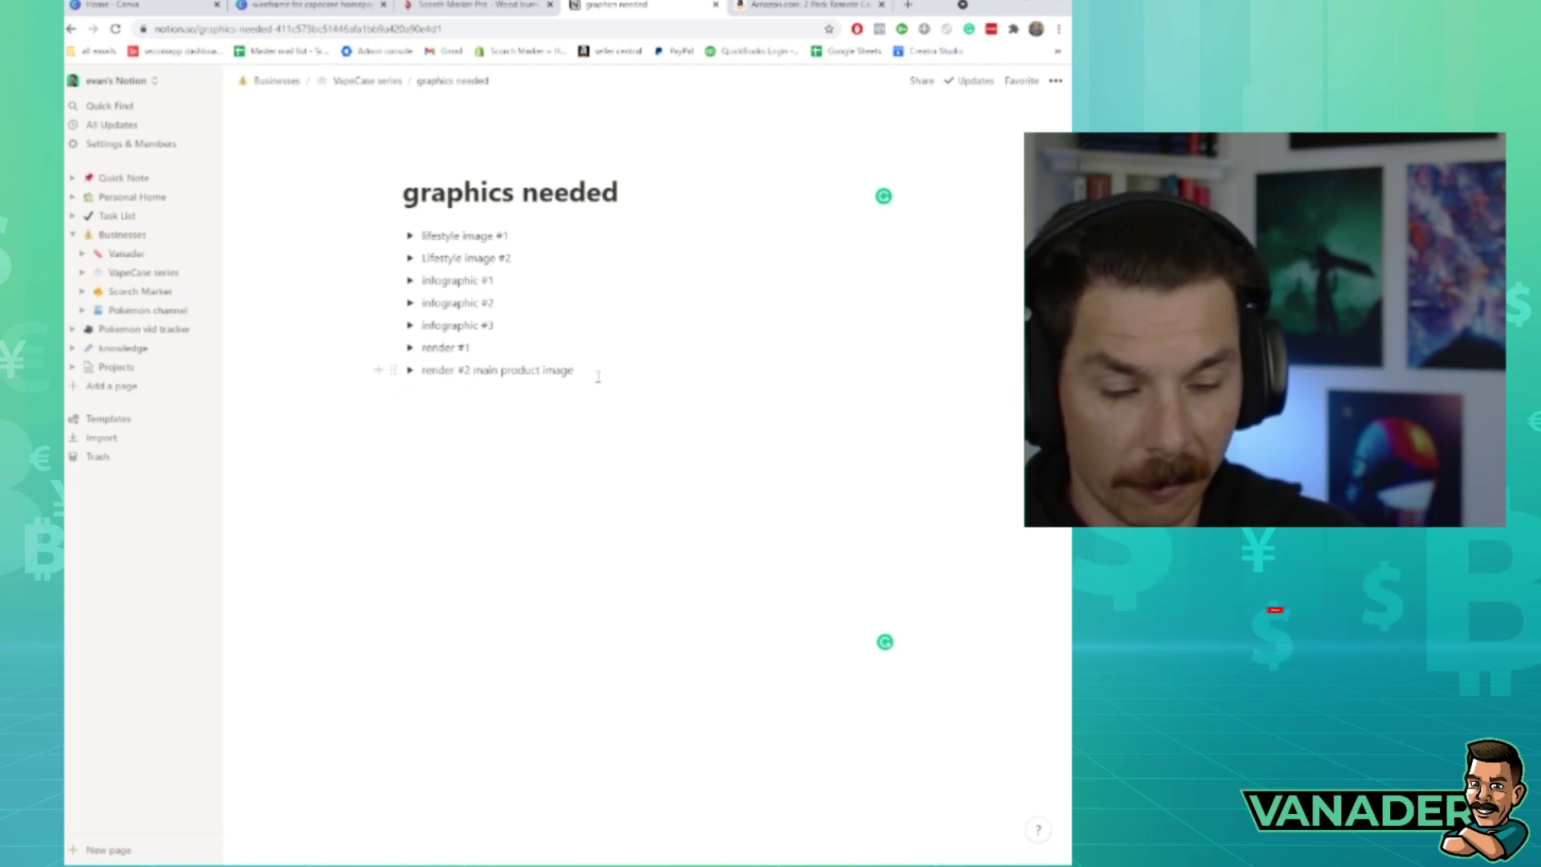
key("Return")
type("3d animation loop")
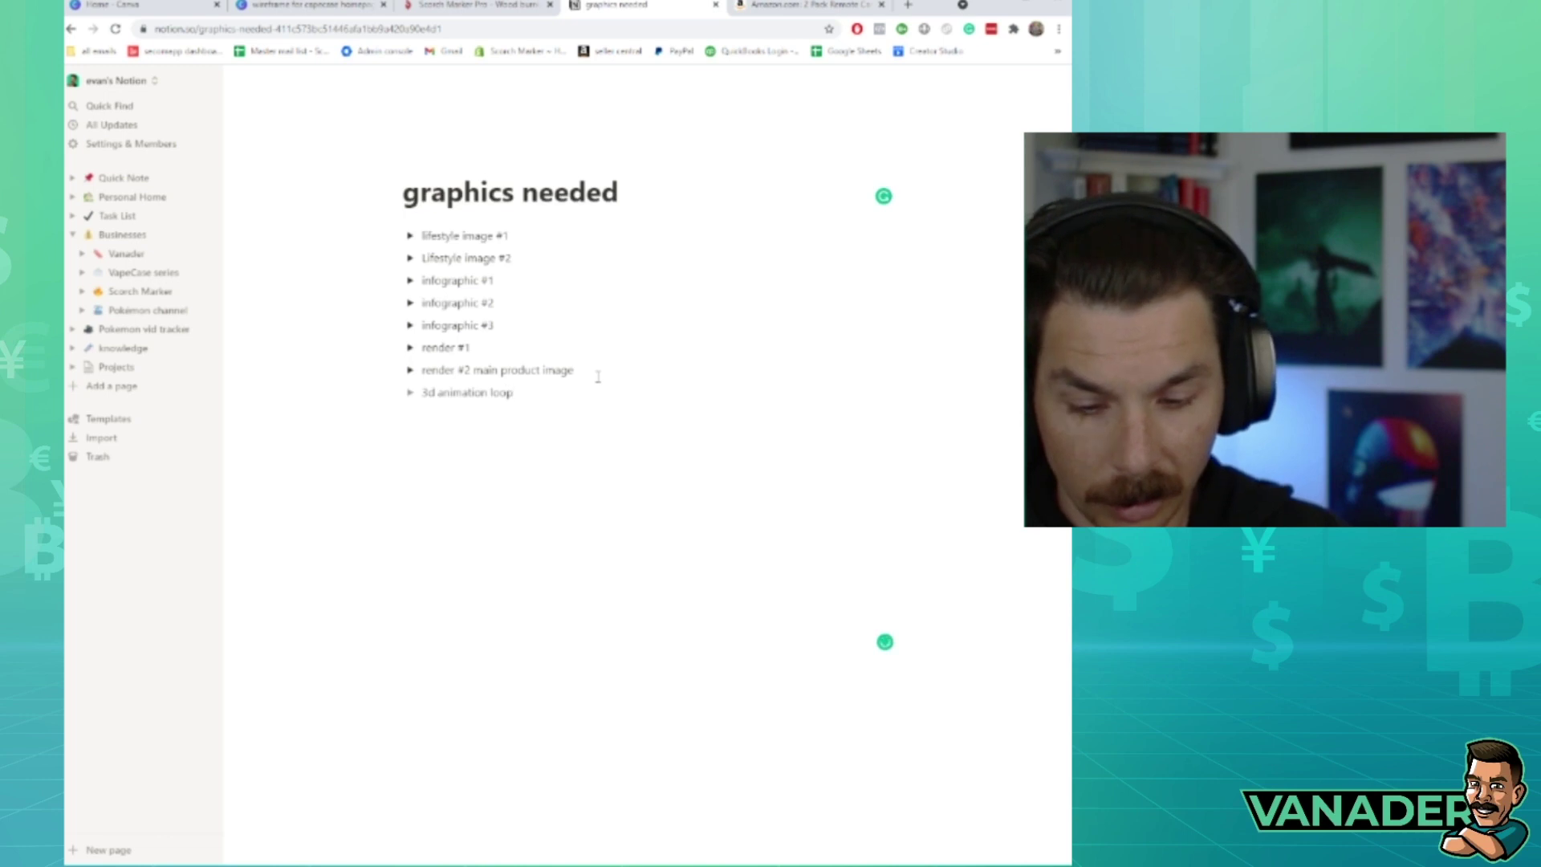
key("ctrl+shift+Tab")
scroll(686, 542, "down", 3)
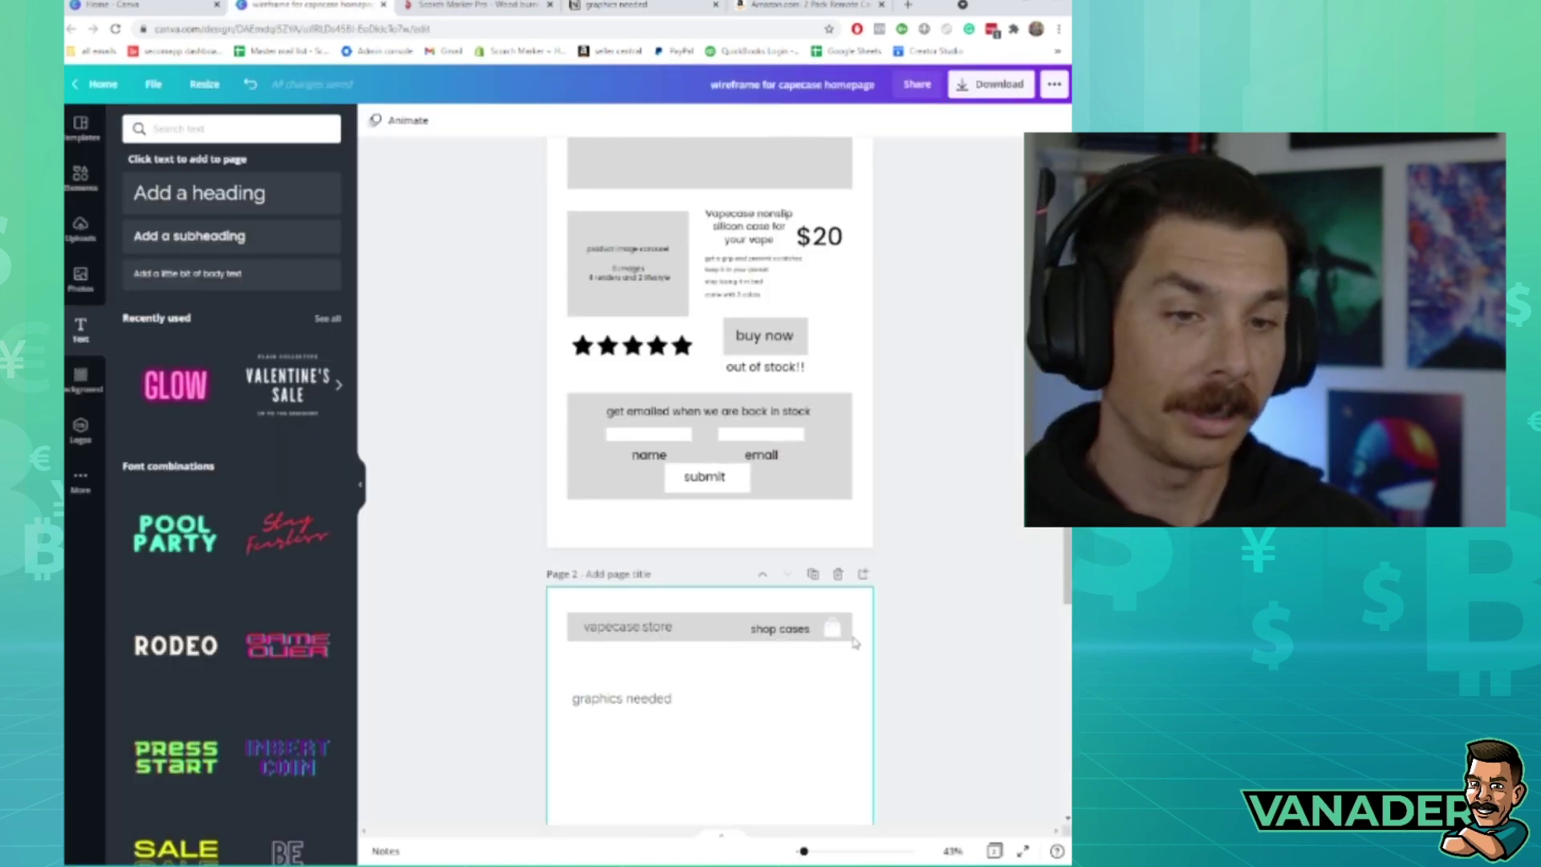
- Delete the 'graphics needed' text on page 2 and change the price from $20 to $25
left_click(685, 698)
key("Delete")
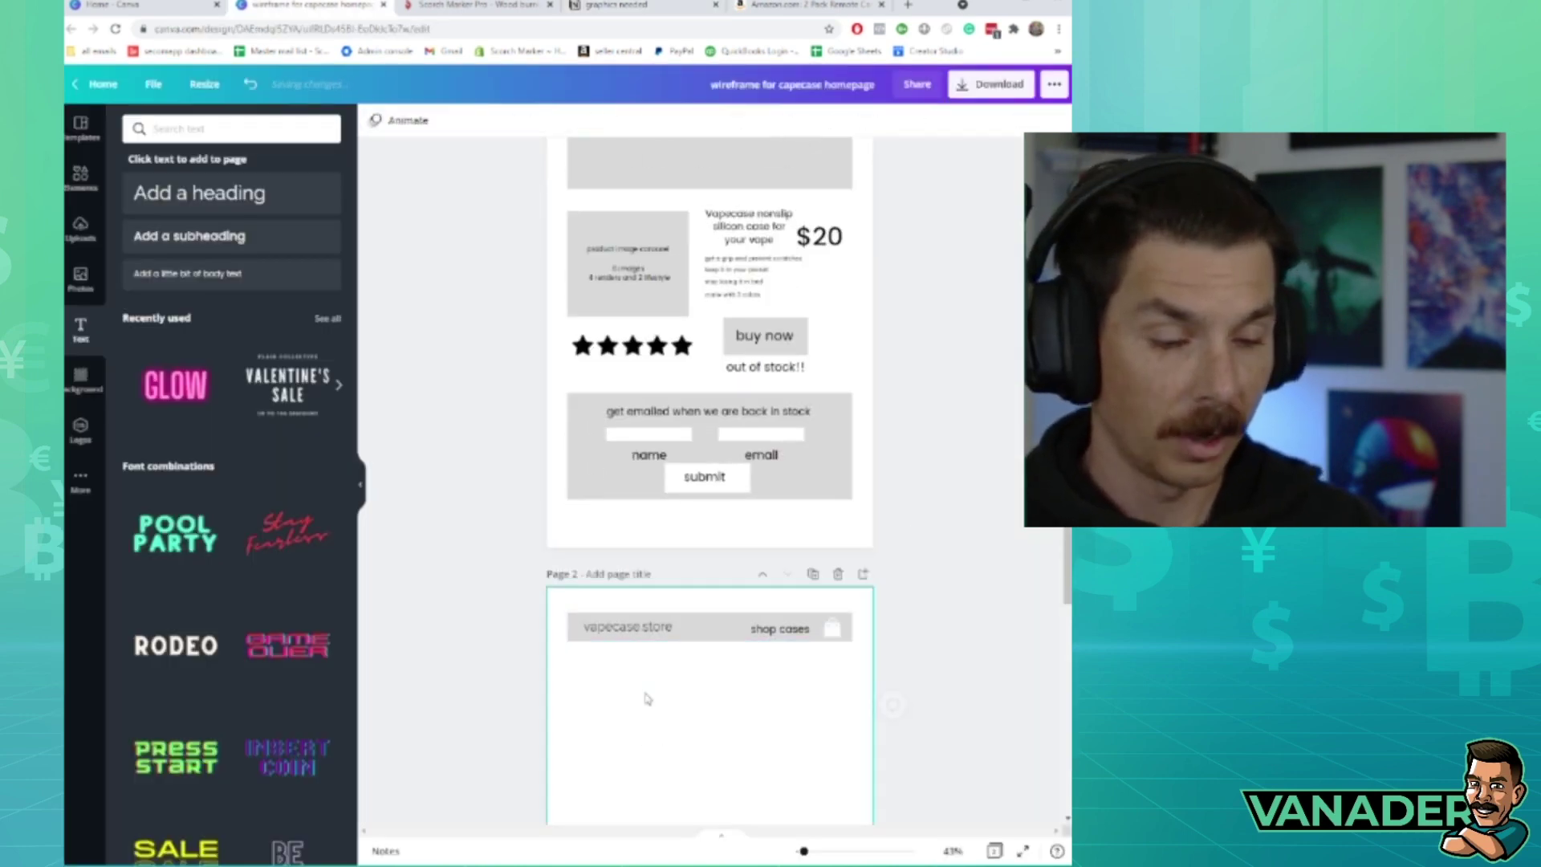
scroll(723, 541, "up", 5)
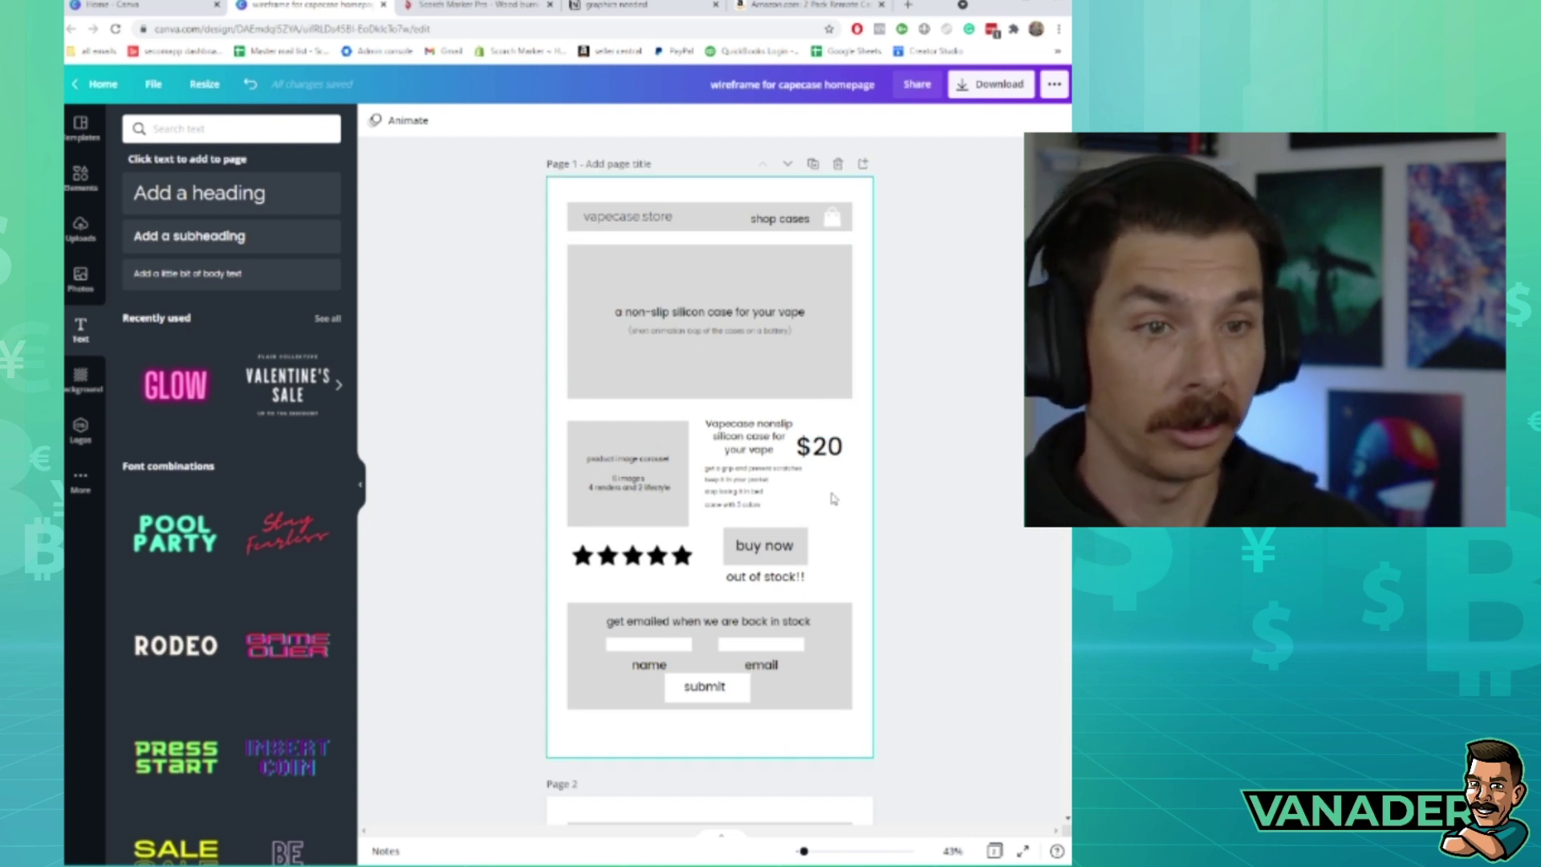
left_click(820, 448)
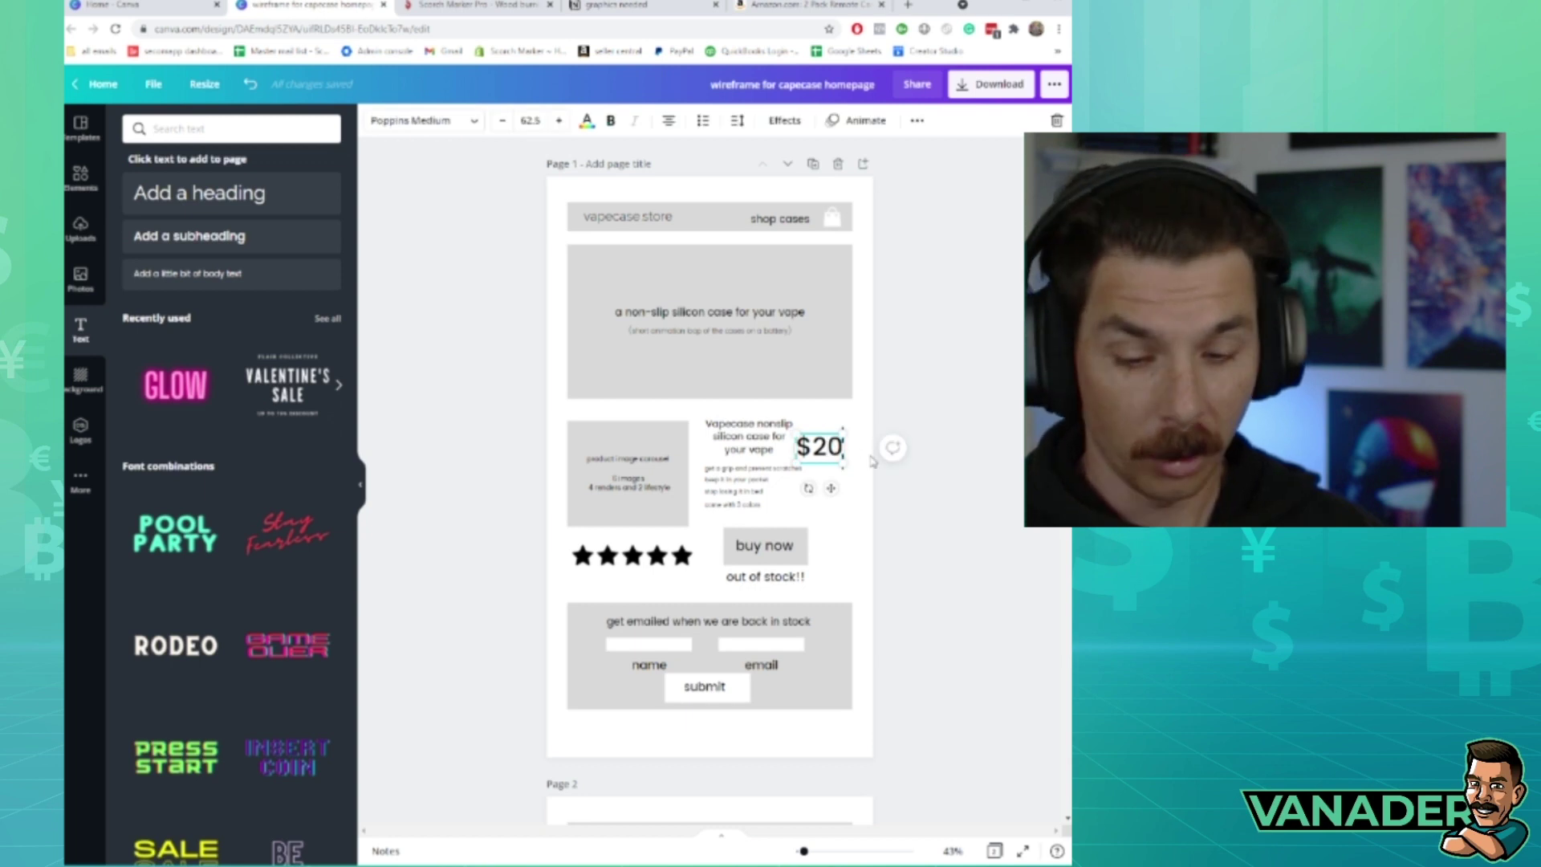
left_click(866, 484)
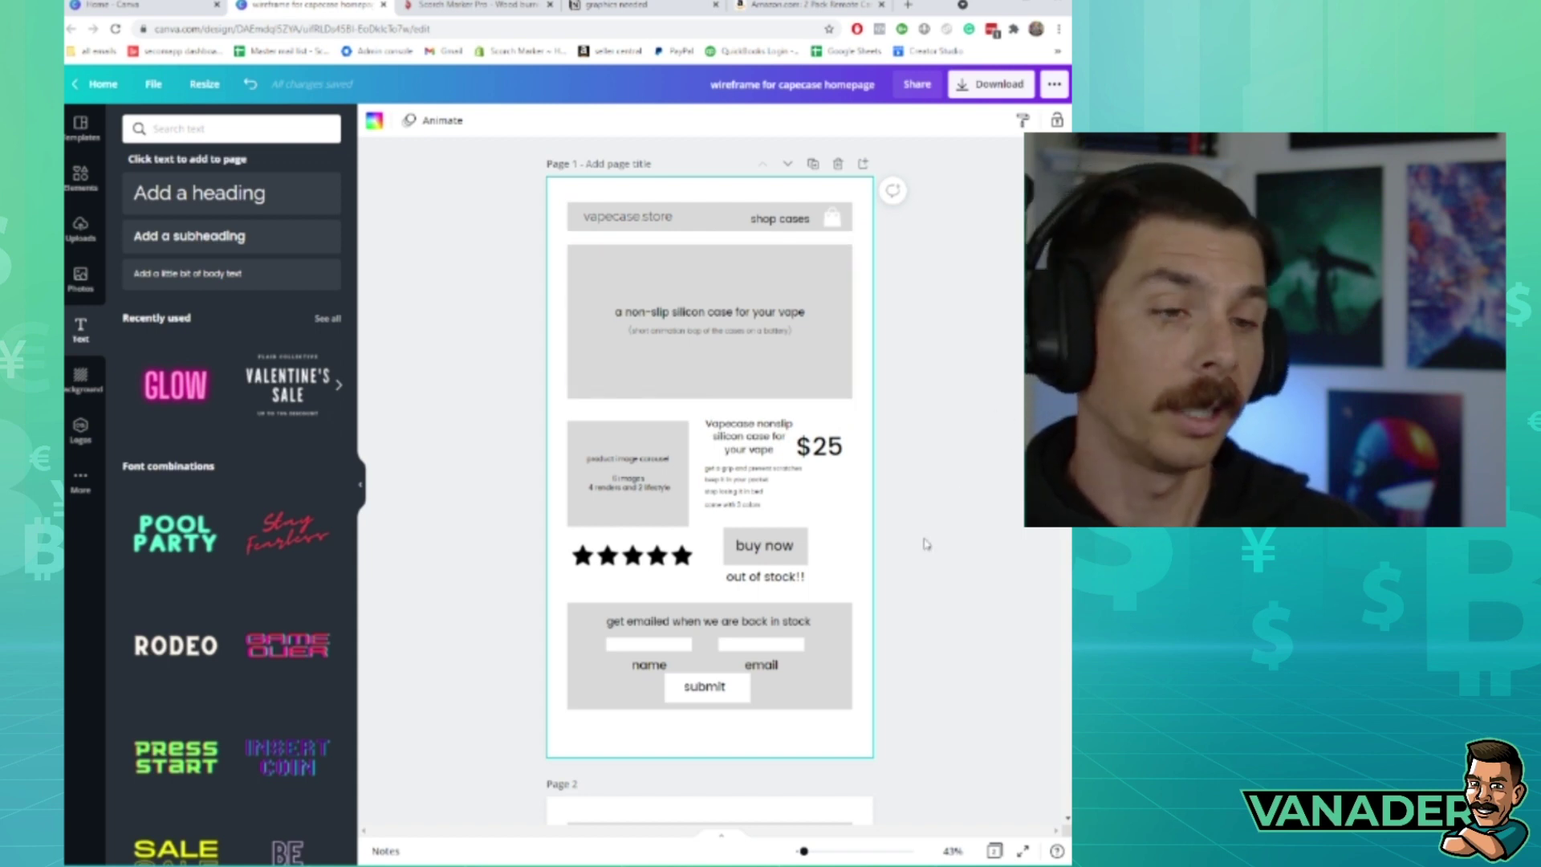
scroll(862, 571, "down", 2)
scroll(862, 571, "up", 2)
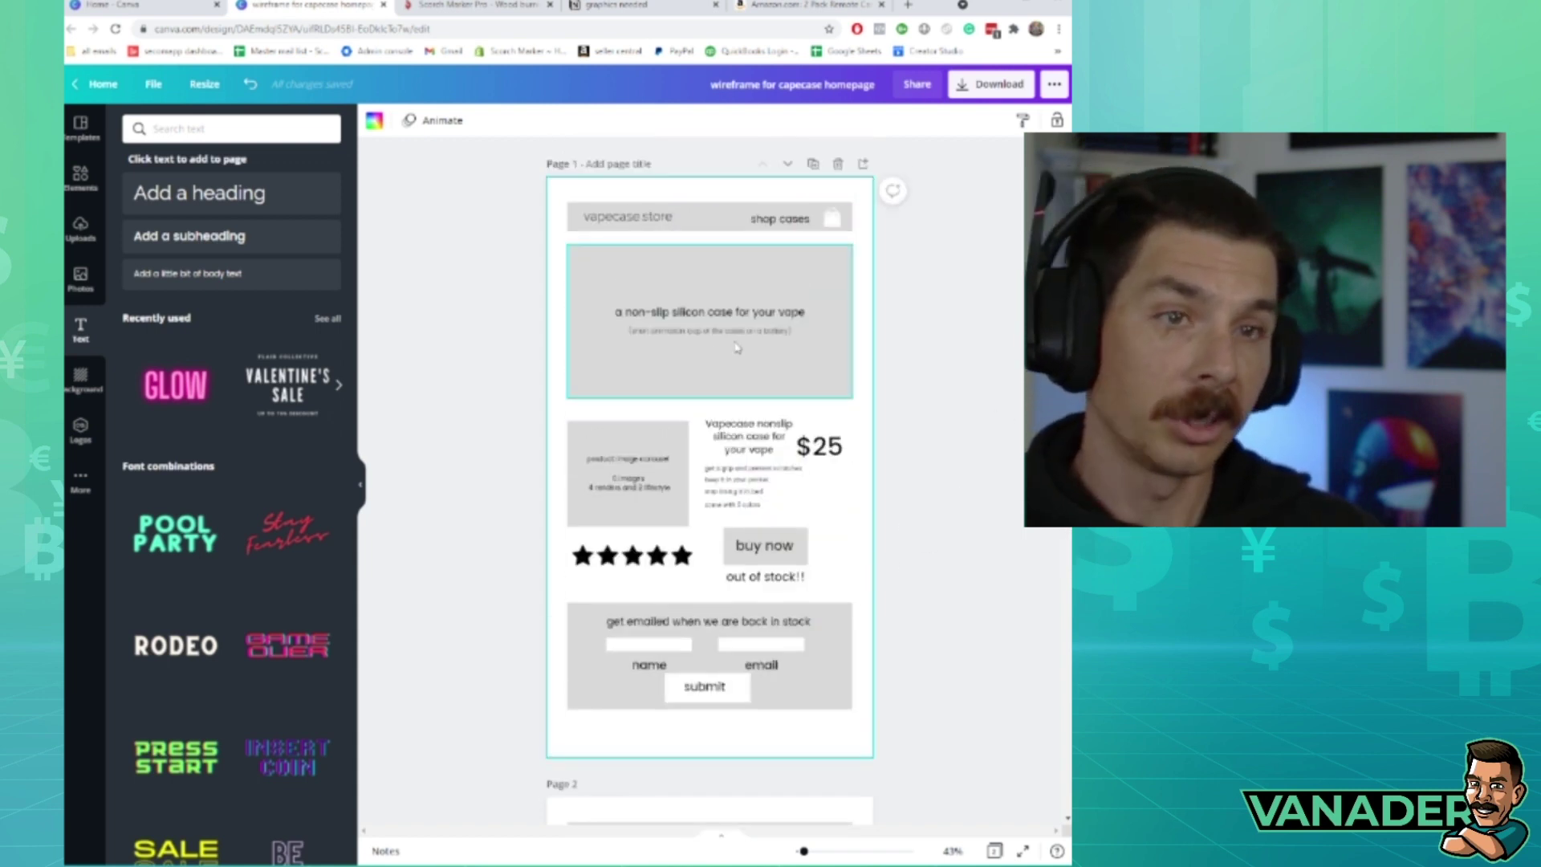
left_click(628, 6)
left_click(407, 393)
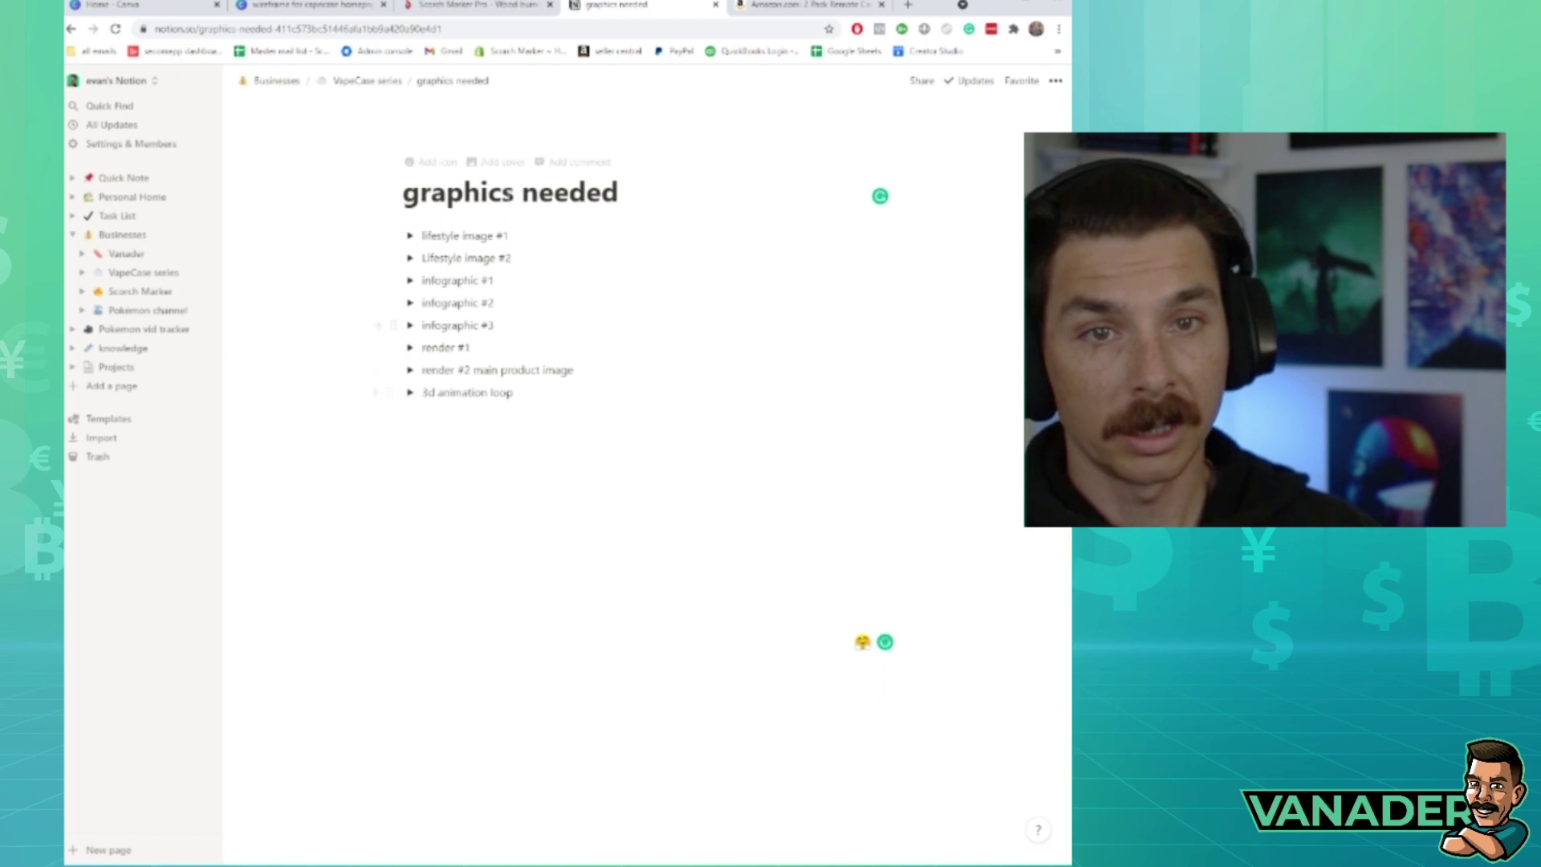
left_click(411, 393)
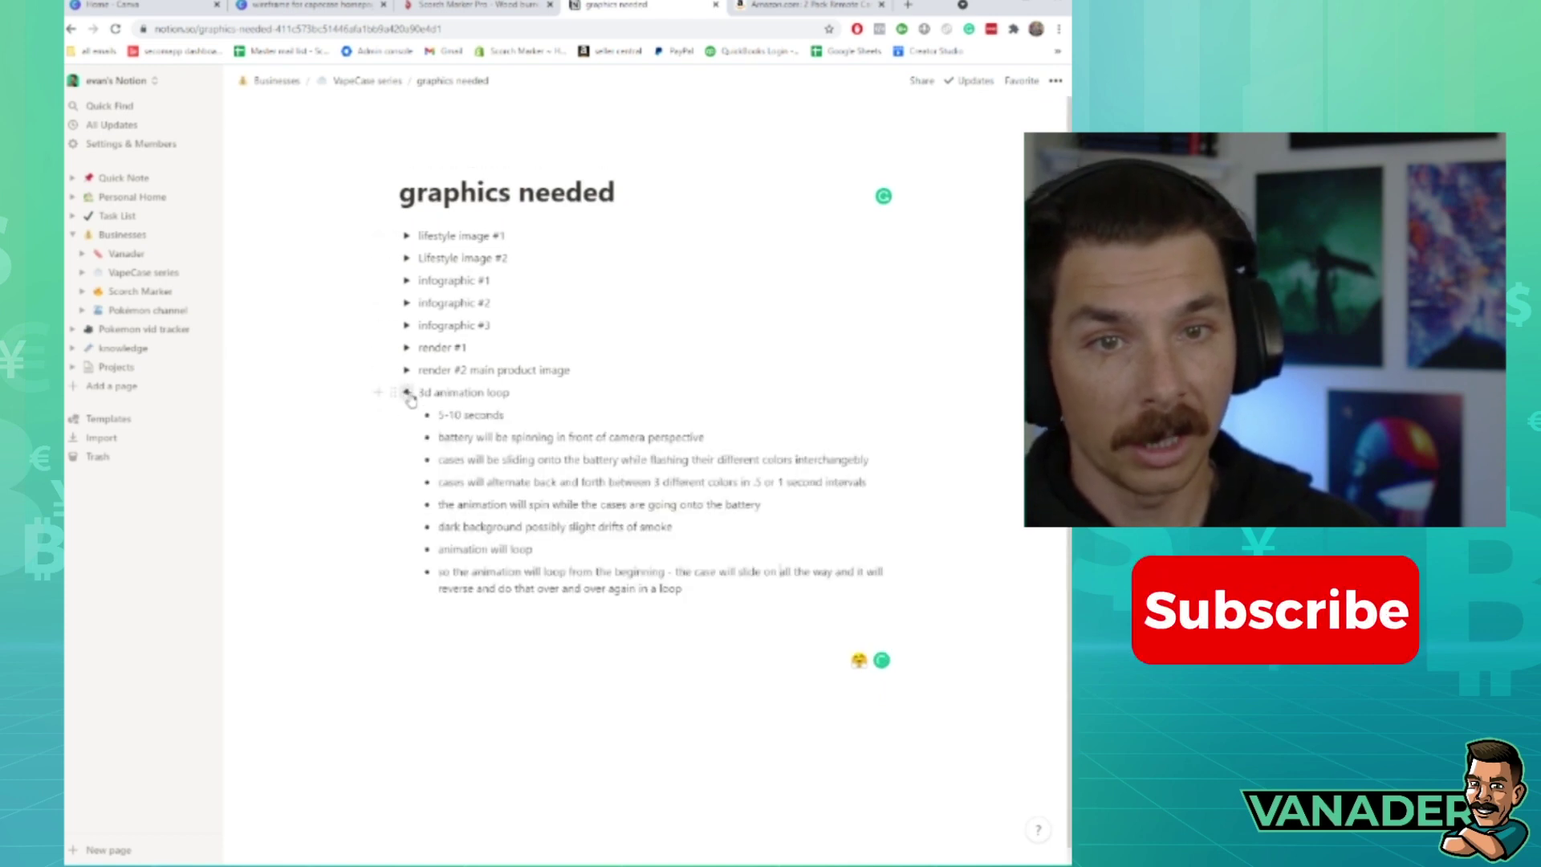
left_click(410, 369)
left_click(410, 370)
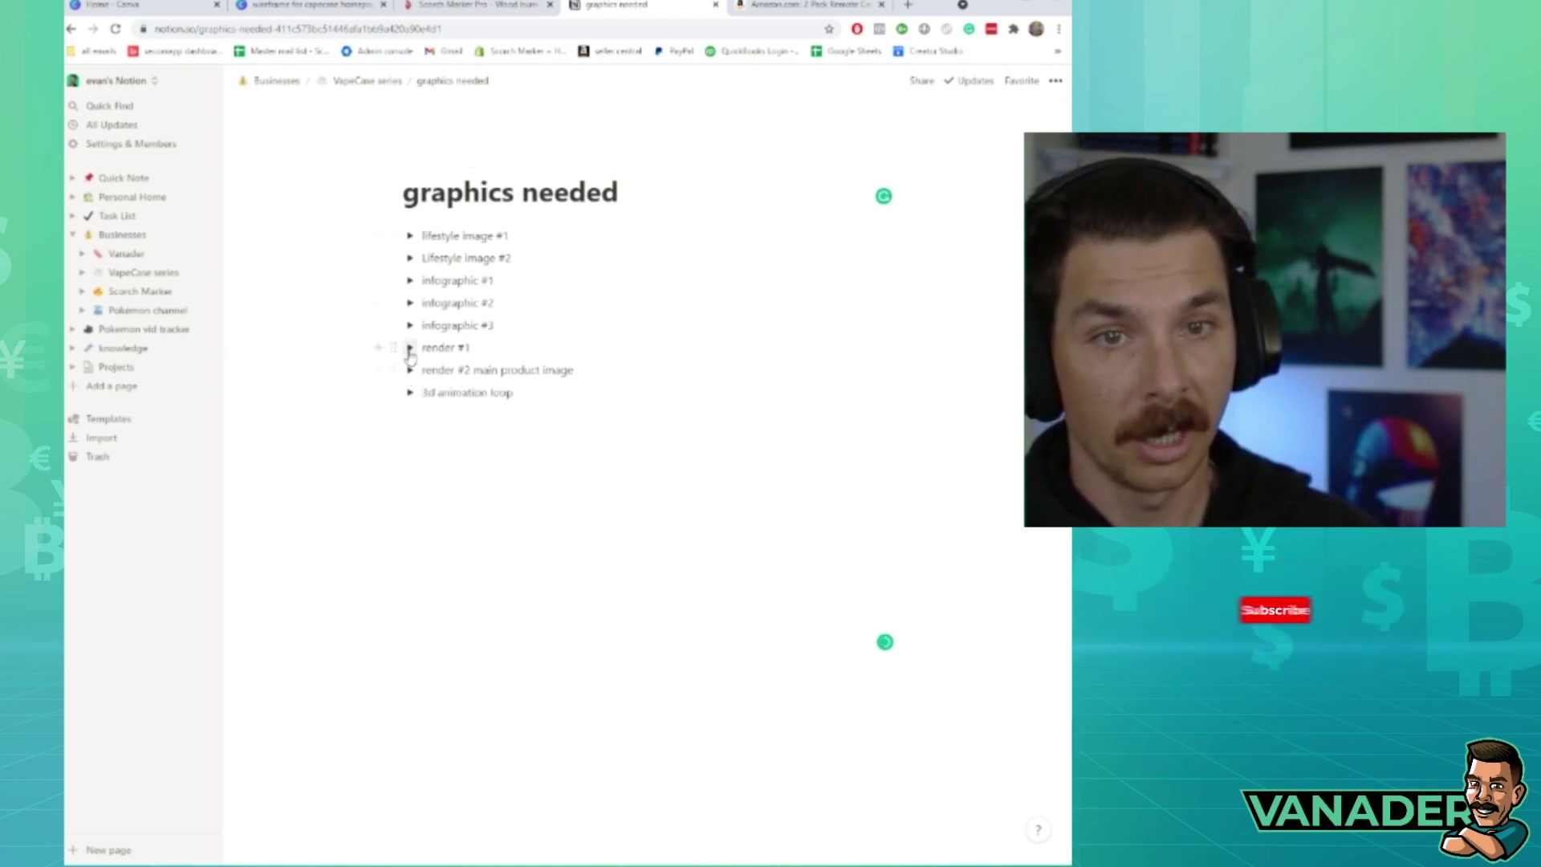